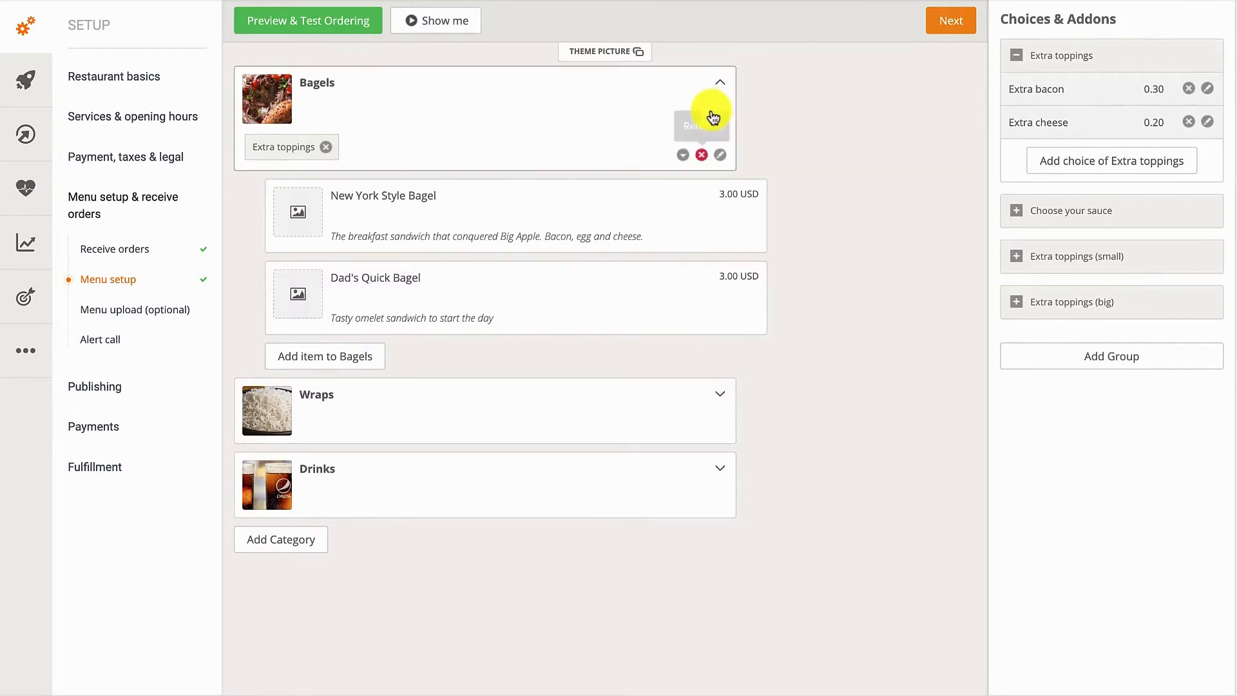
- Delete the sample categories Bagels, Wraps and Drinks together with all their menu items
{"action": "left_click", "coordinate": [702, 154]}
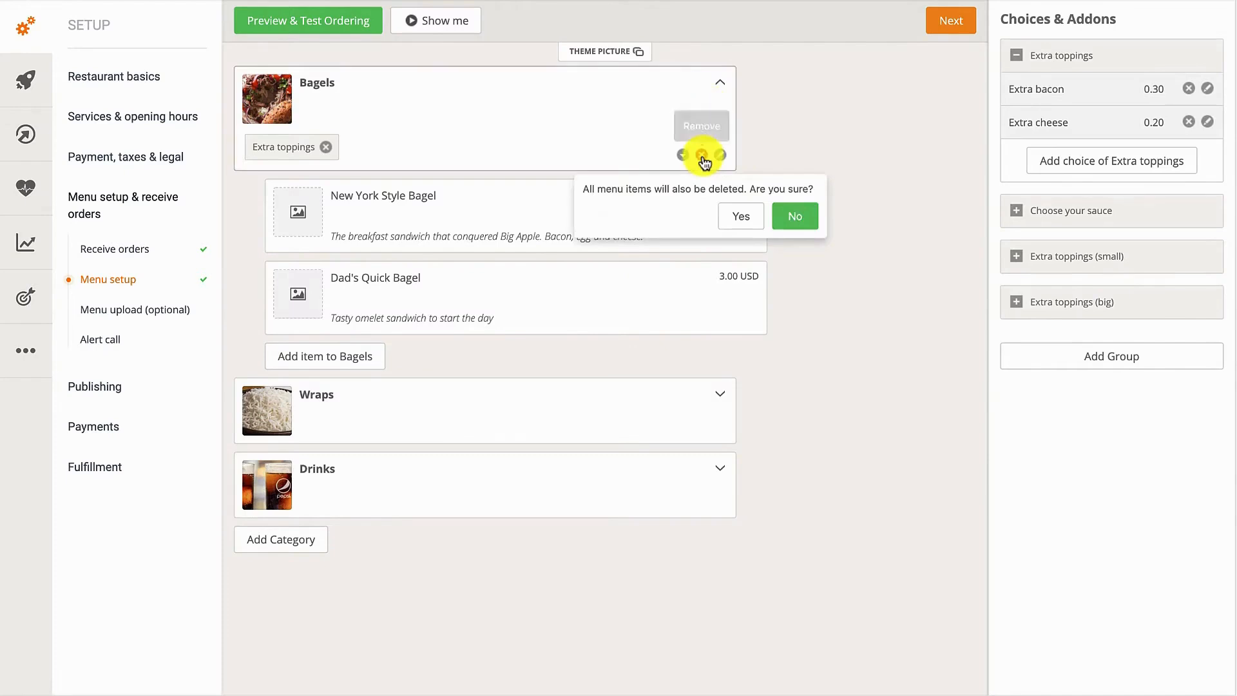
{"action": "left_click", "coordinate": [736, 215]}
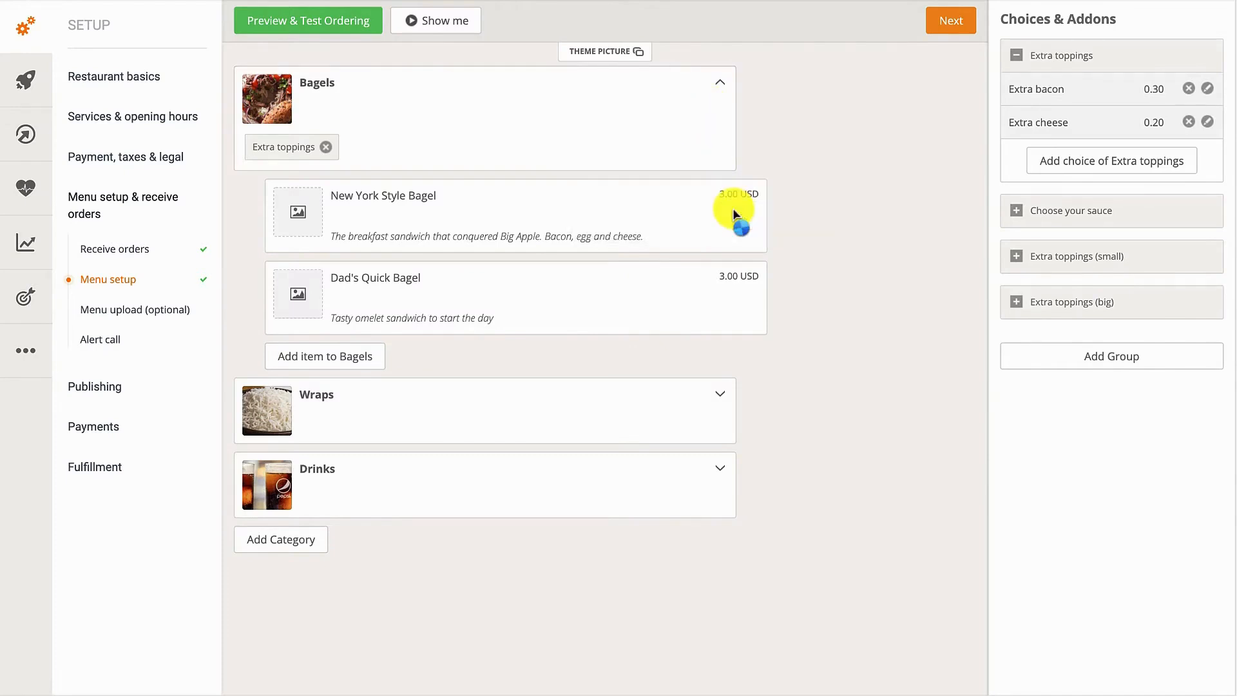
{"action": "left_click", "coordinate": [702, 116]}
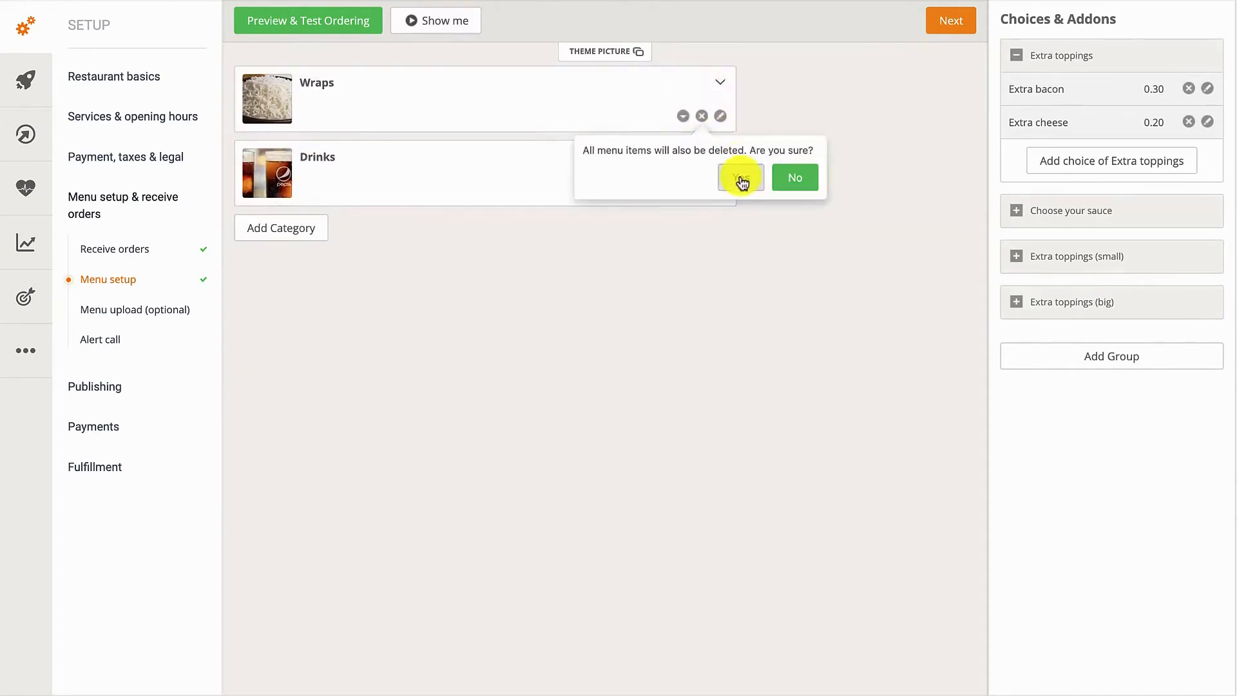
{"action": "left_click", "coordinate": [738, 176]}
{"action": "left_click", "coordinate": [703, 117]}
{"action": "left_click", "coordinate": [748, 175]}
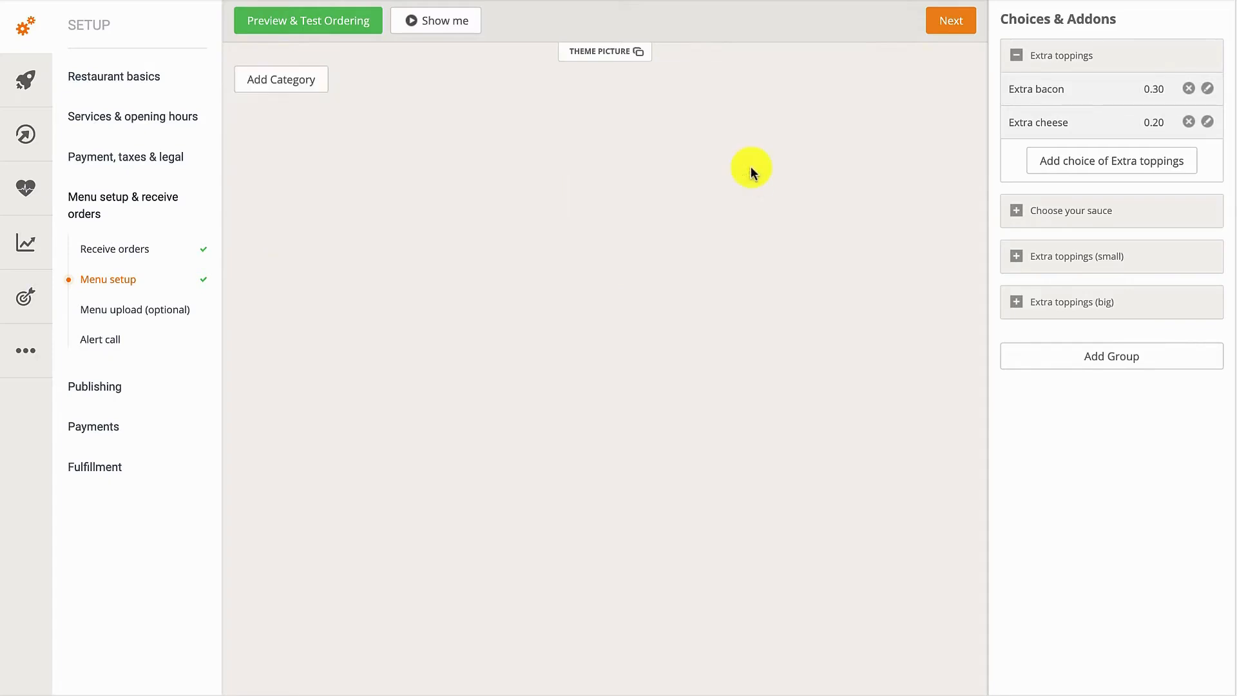
- Add a menu category named "Pizza" with the description "Traditional homemade pizza" and save it
{"action": "left_click", "coordinate": [318, 85]}
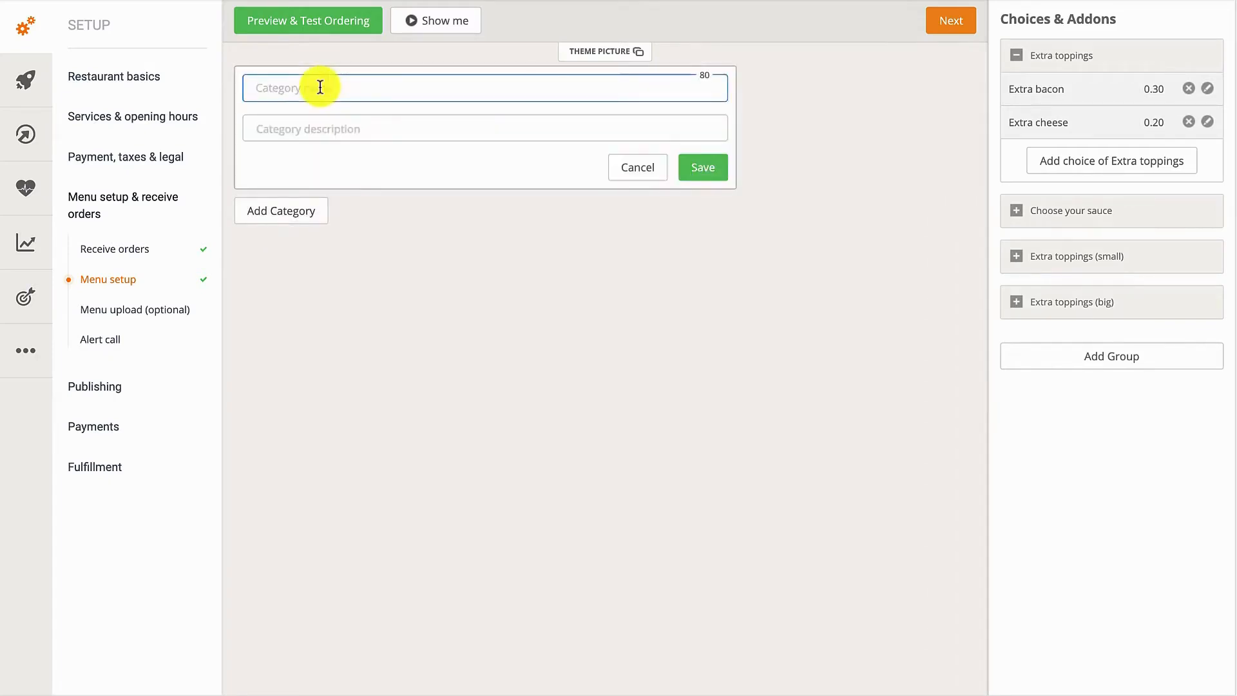
{"action": "type", "text": "Piz"}
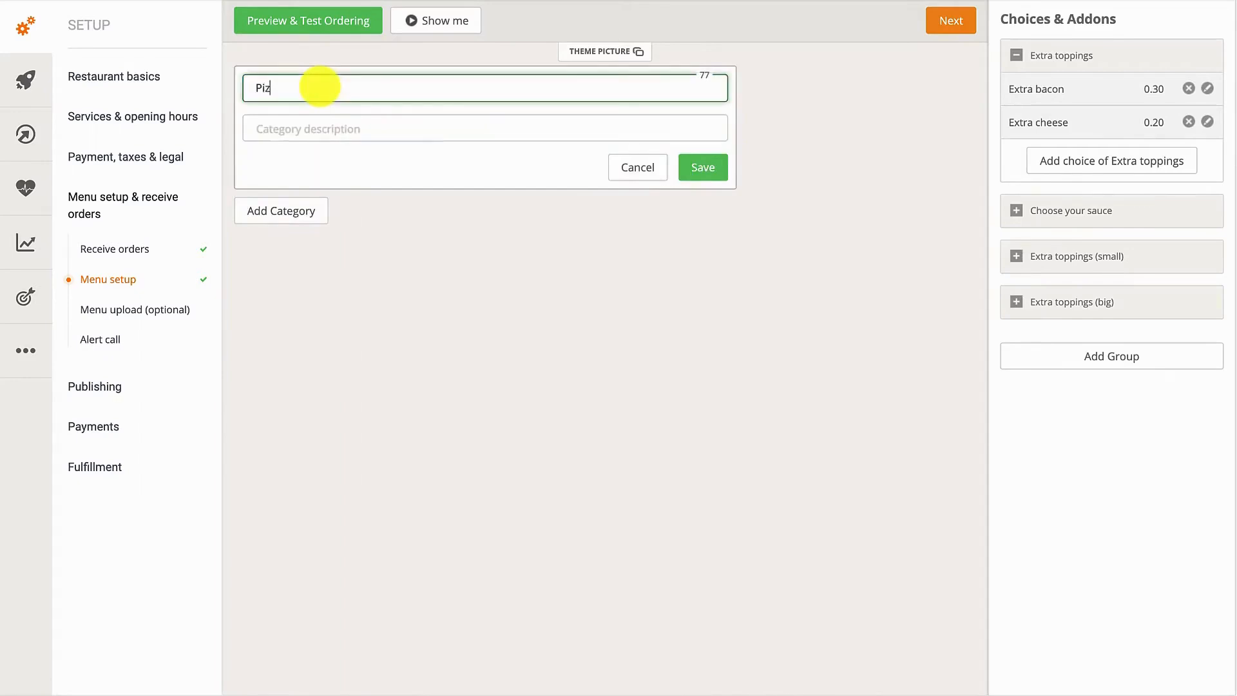
{"action": "type", "text": "za"}
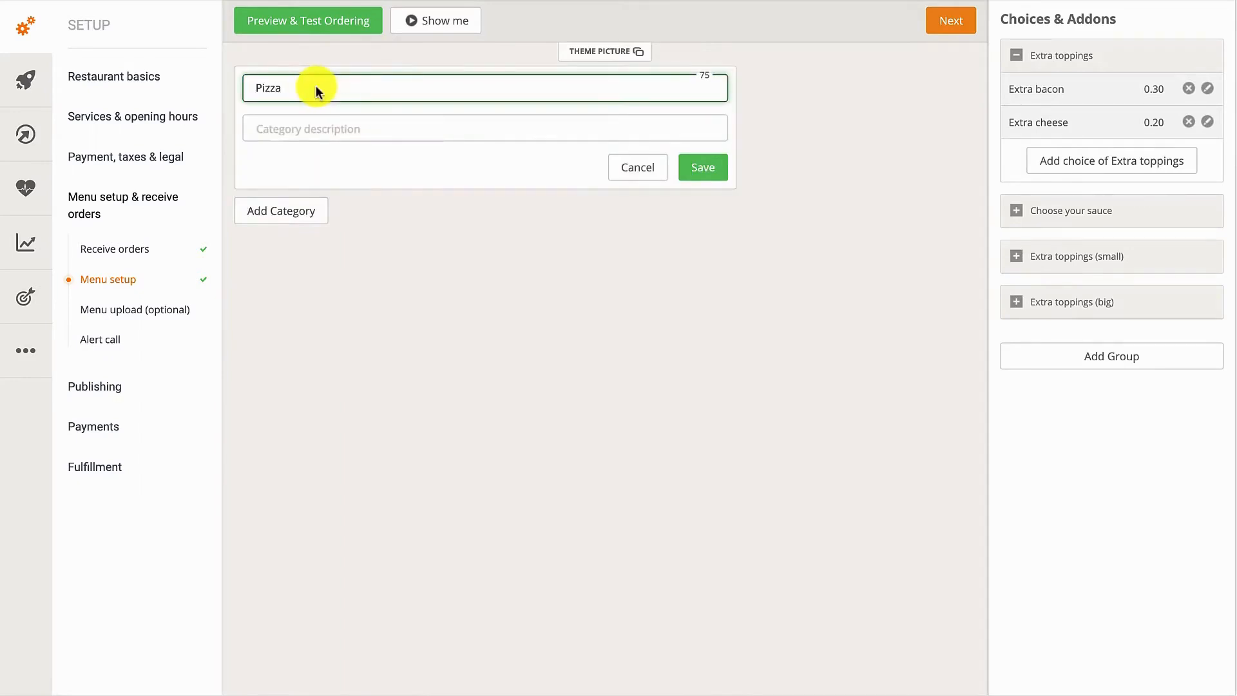
{"action": "left_click", "coordinate": [309, 128]}
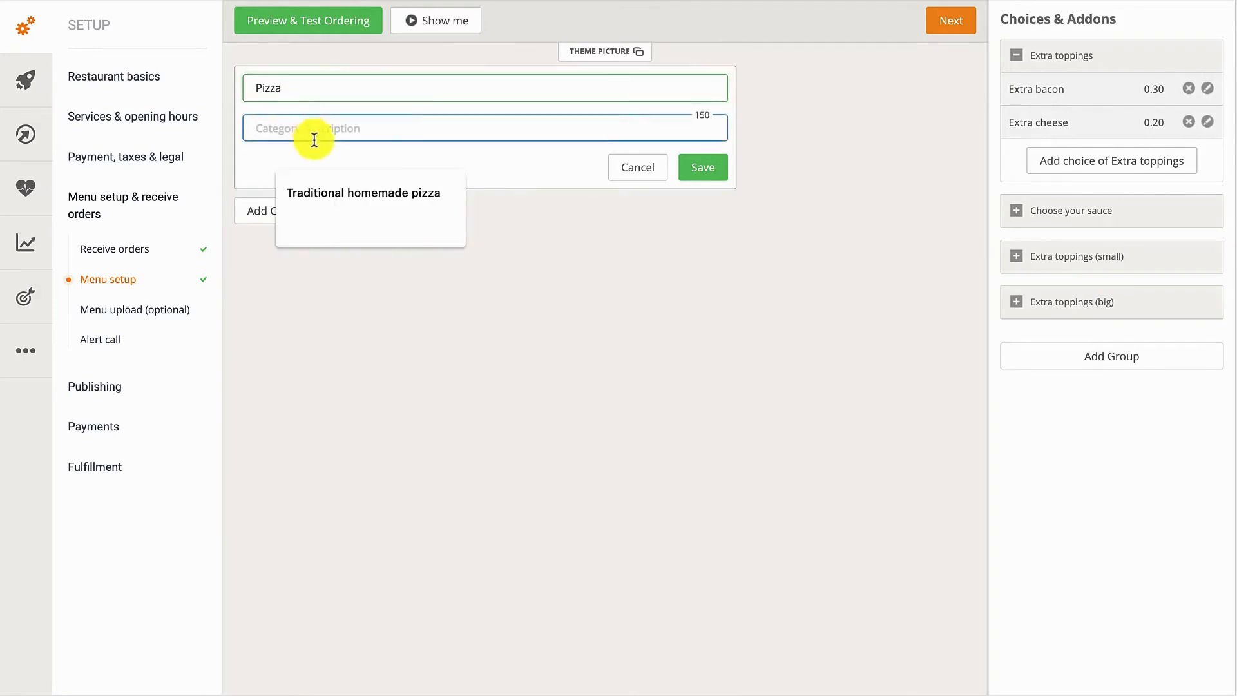
{"action": "left_click", "coordinate": [339, 196]}
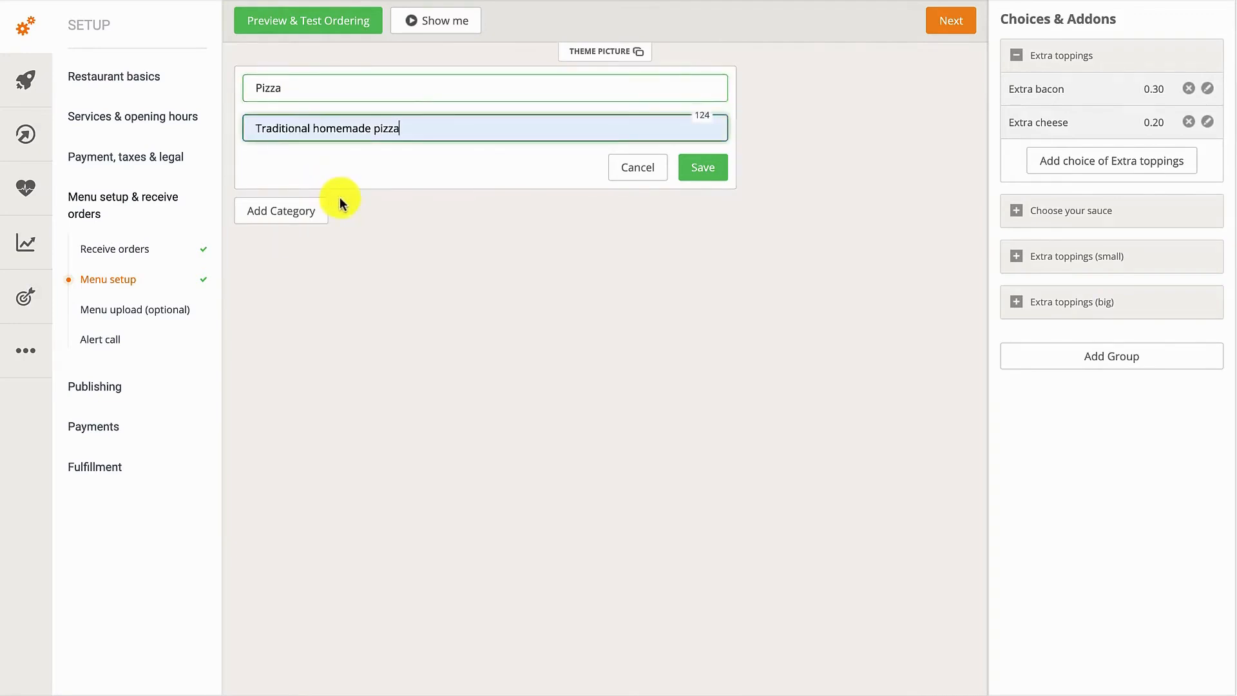
{"action": "left_click", "coordinate": [714, 173]}
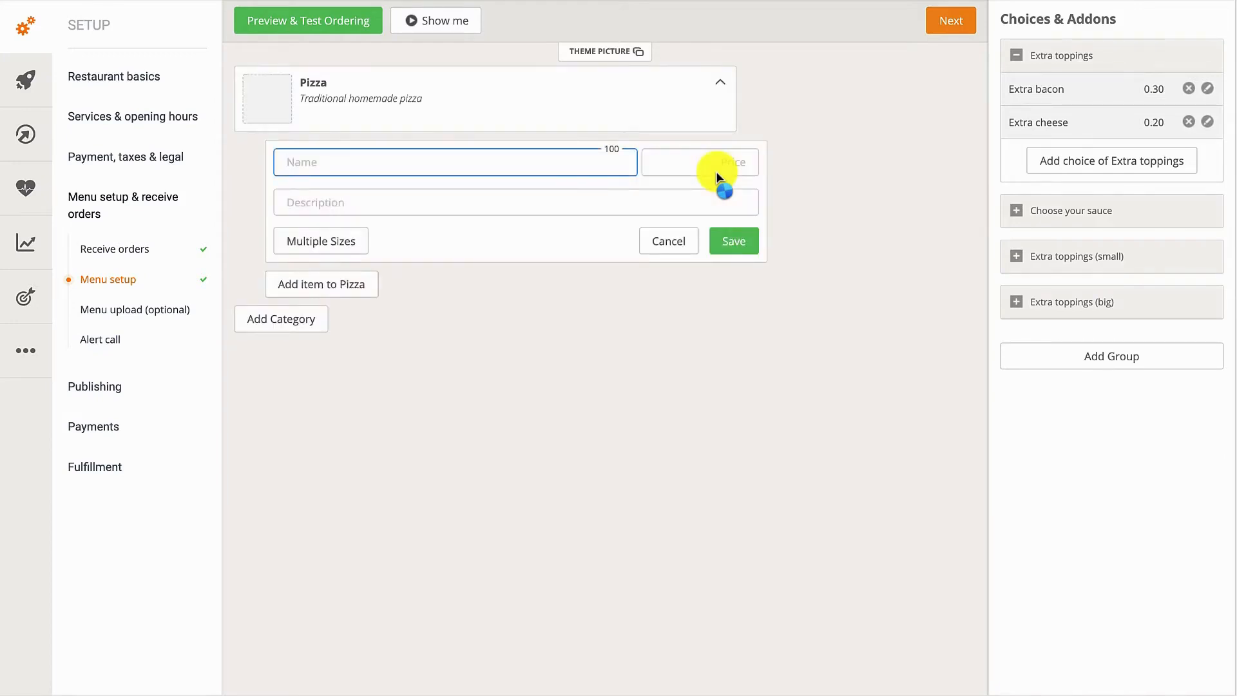
- Add the item "Pizza Margherita" at a price of 10 with the description "Made with organic ingredients" and save it
{"action": "type", "text": "Pizza Margherita"}
{"action": "left_click", "coordinate": [690, 160]}
{"action": "type", "text": "10"}
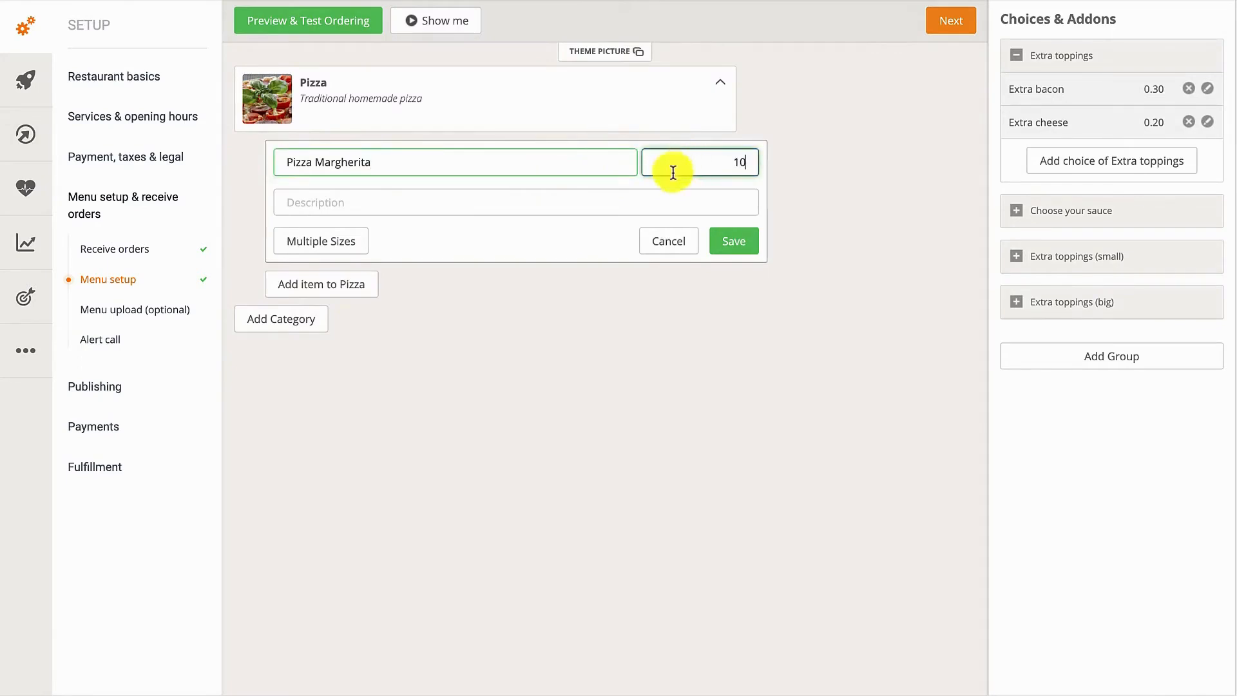
{"action": "left_click", "coordinate": [629, 206]}
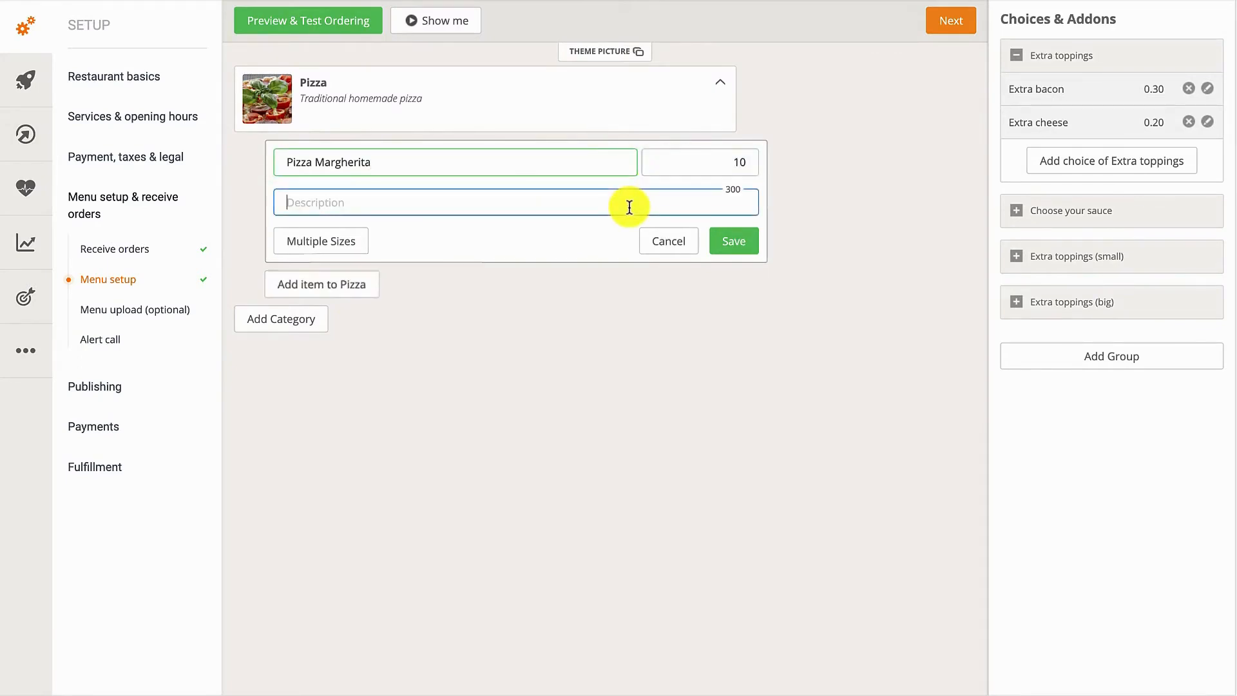
{"action": "type", "text": "Made with organic "}
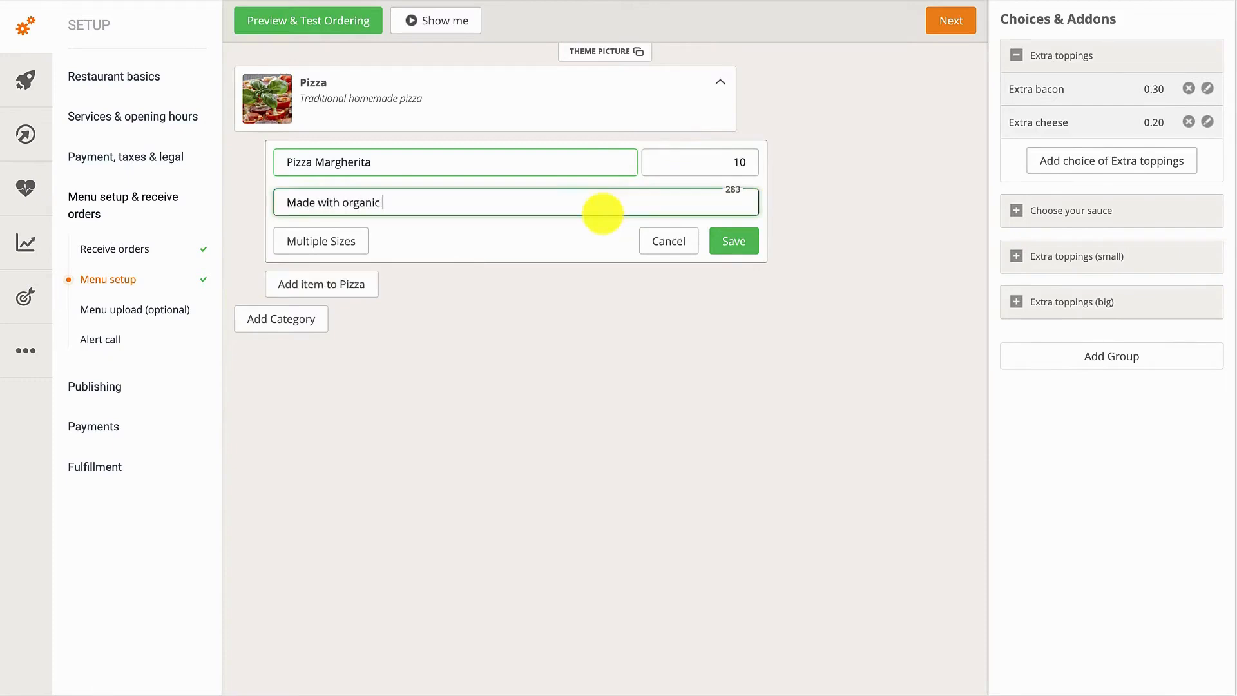
{"action": "type", "text": "ingredients"}
{"action": "left_click", "coordinate": [733, 241]}
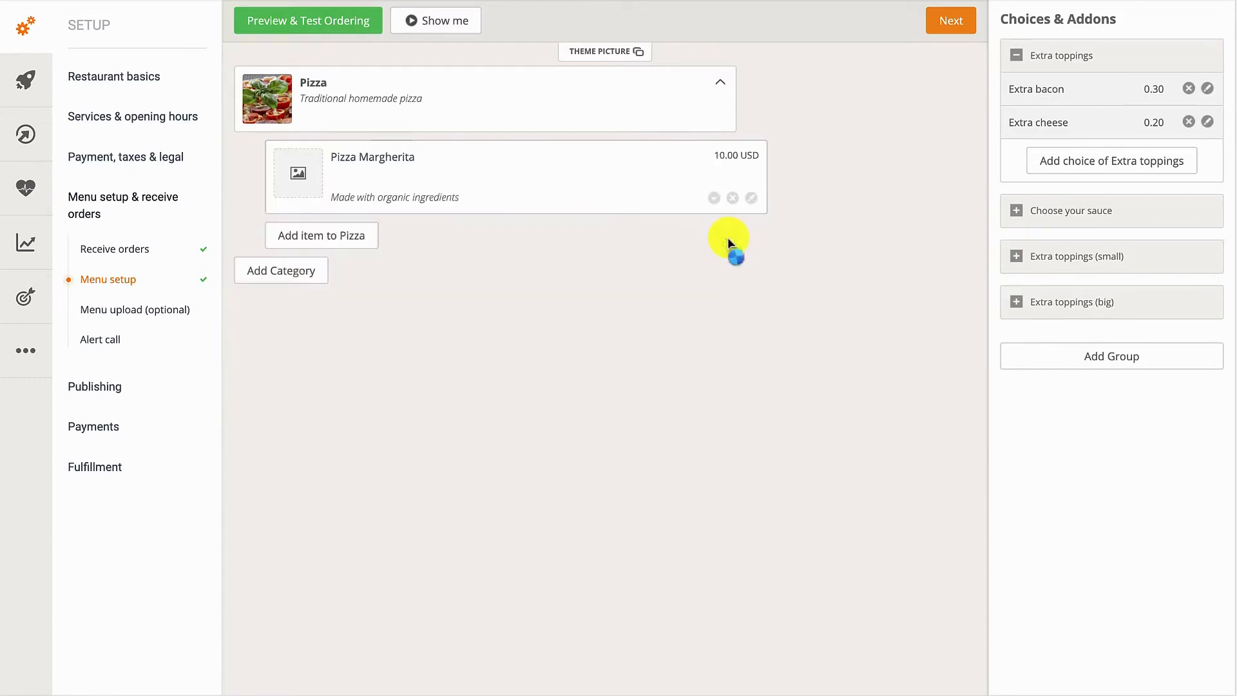
- Enter item "Pizza Supreme", price 10, description "Wood fired pizza made with sun-kissed tomato sauce, creamy mozzarella, Italian sausages and black forest ham."
{"action": "left_click", "coordinate": [604, 243]}
{"action": "type", "text": "Pizza Supreme"}
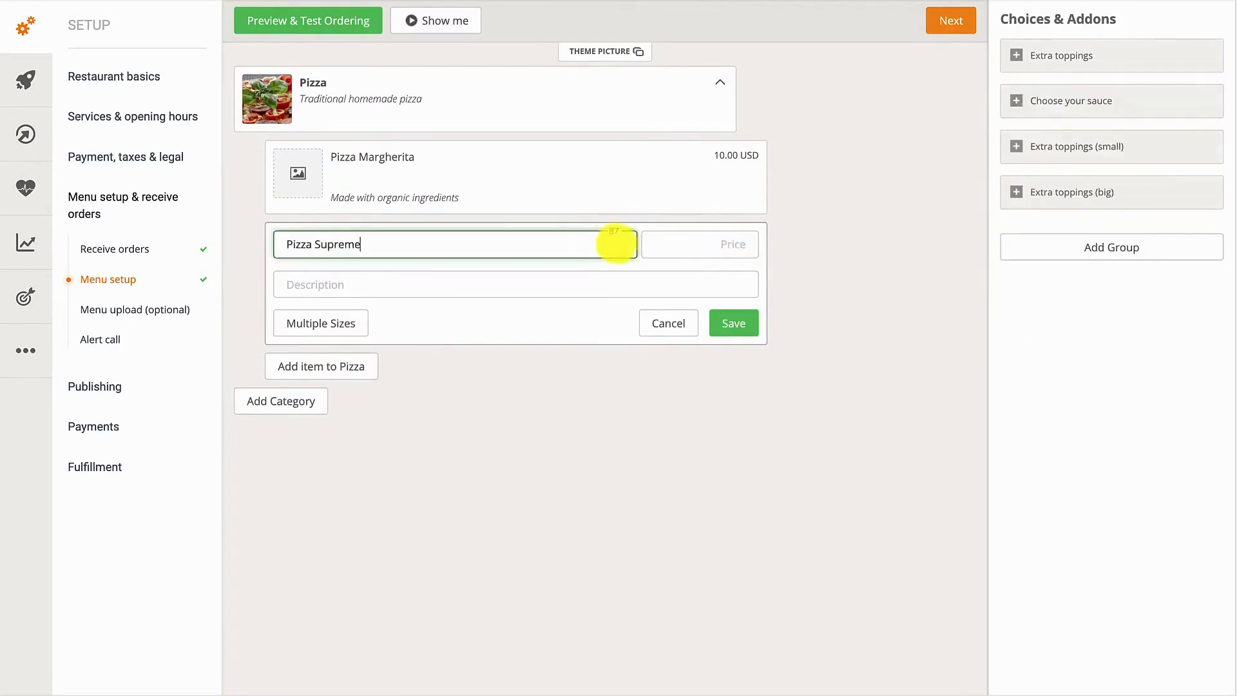
{"action": "left_click", "coordinate": [720, 242]}
{"action": "type", "text": "10"}
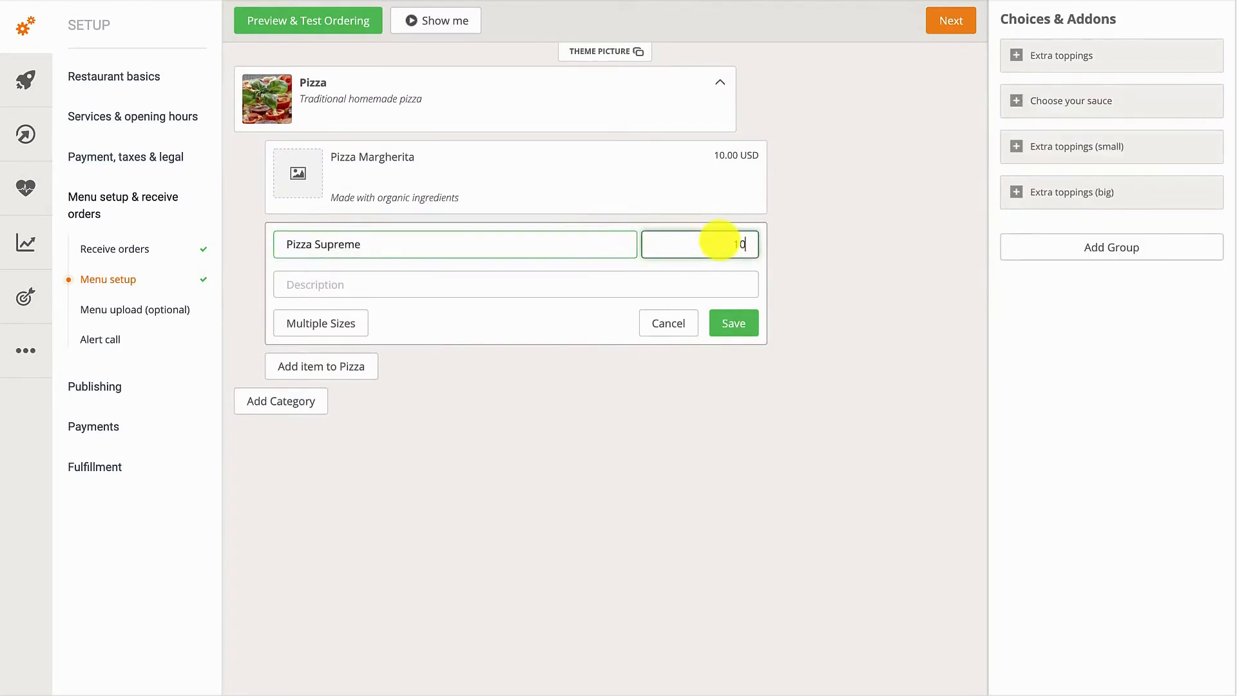
{"action": "left_click", "coordinate": [287, 284]}
{"action": "key", "text": "ctrl+v"}
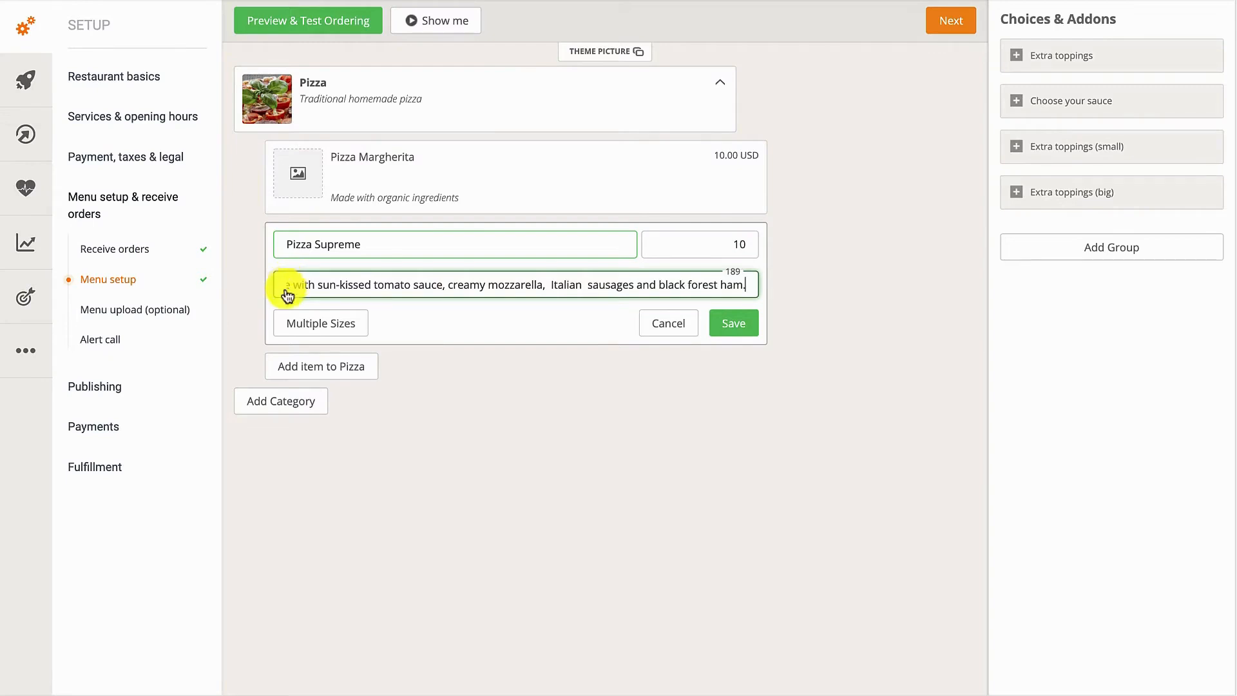
- Switch Pizza Supreme to multiple sizes, entering Small at 10 and Medium at 15
{"action": "left_click", "coordinate": [310, 323]}
{"action": "left_click", "coordinate": [292, 320]}
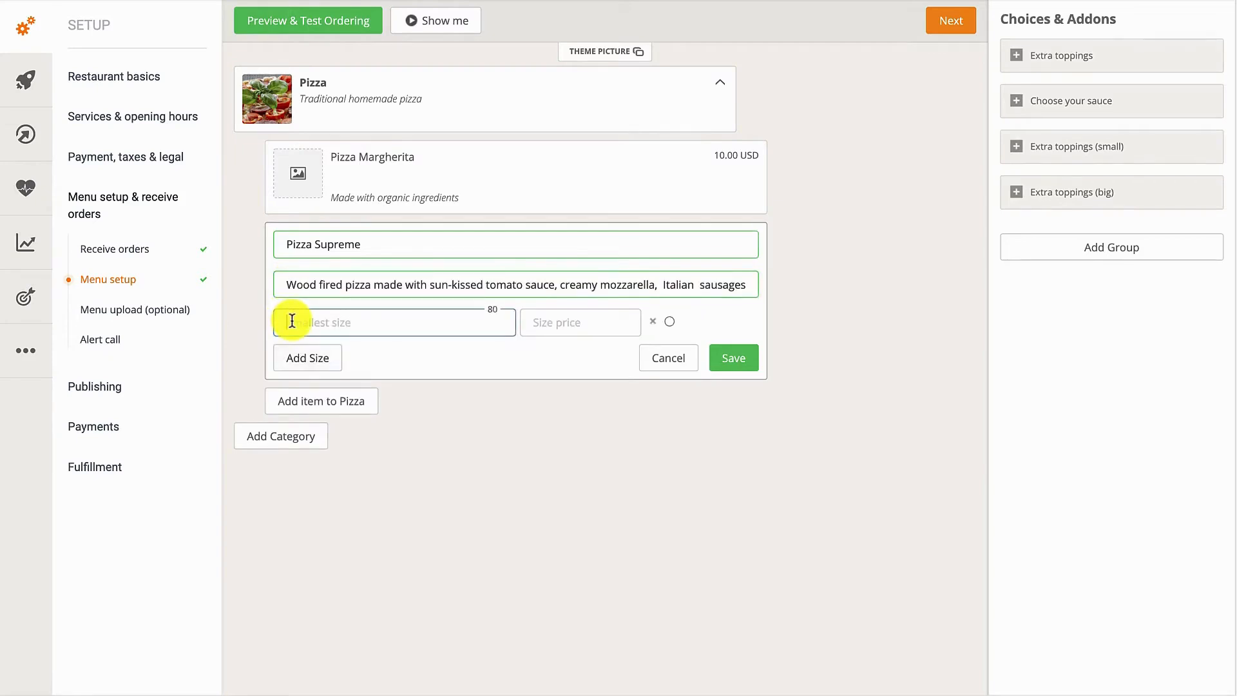
{"action": "type", "text": "Small"}
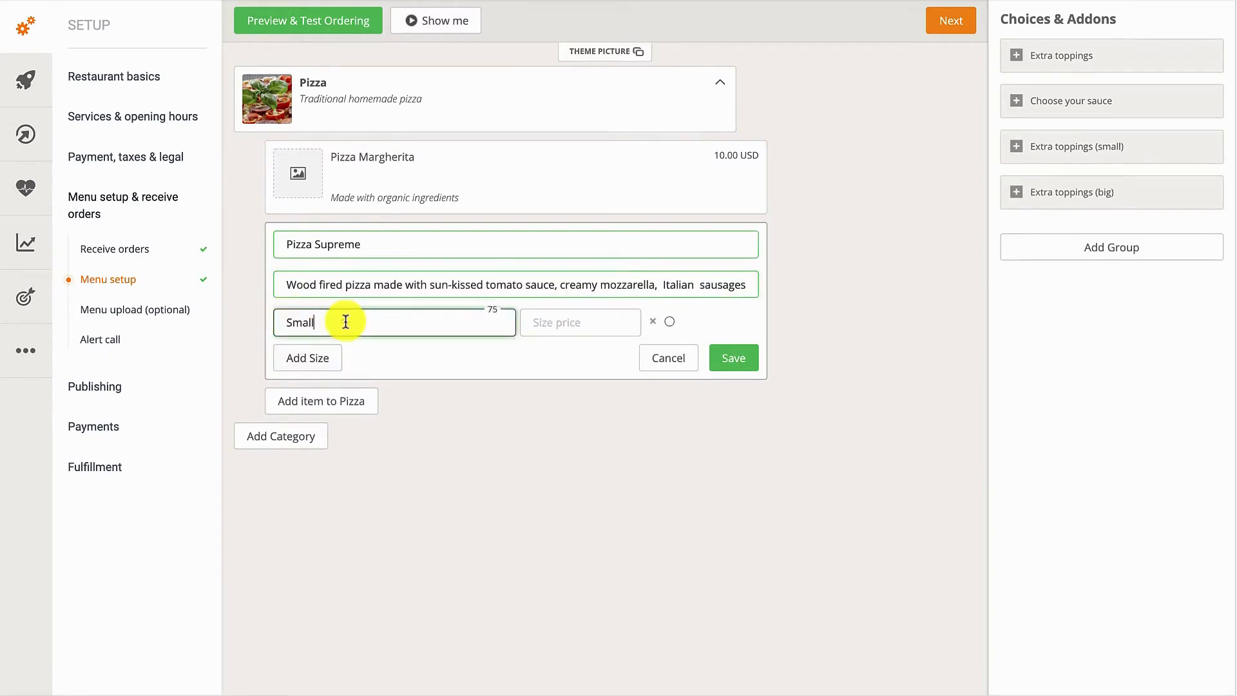
{"action": "left_click", "coordinate": [542, 331]}
{"action": "type", "text": "10"}
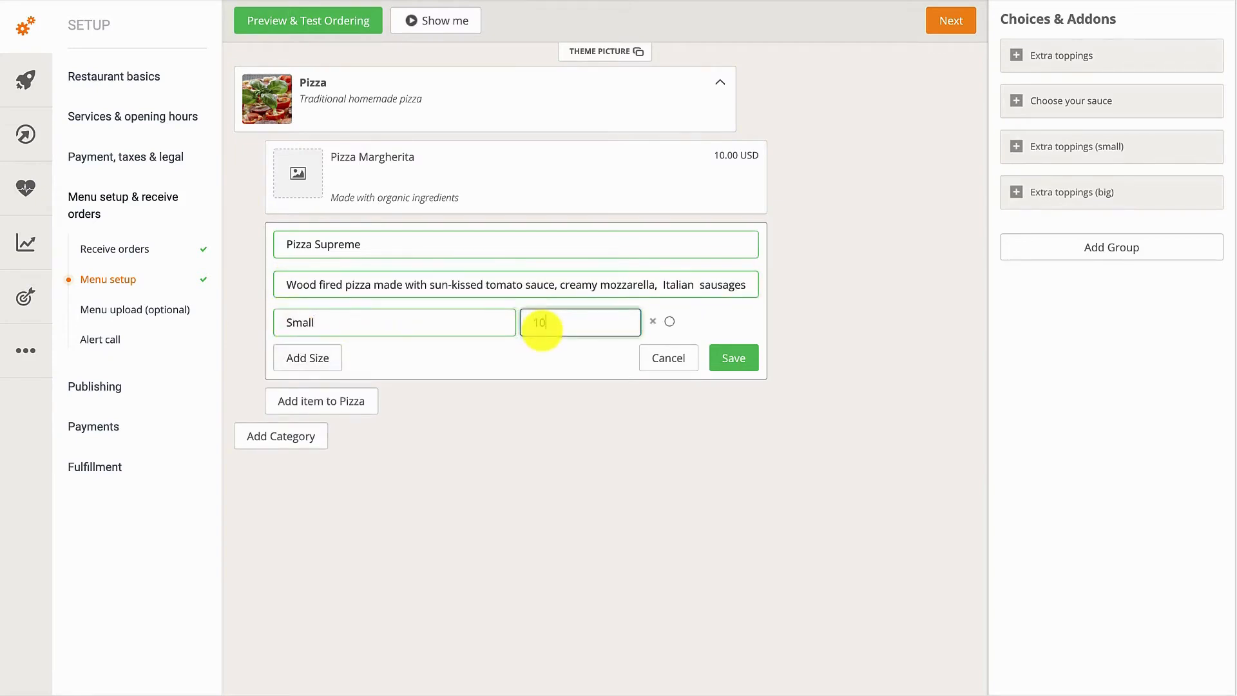
{"action": "left_click", "coordinate": [328, 358]}
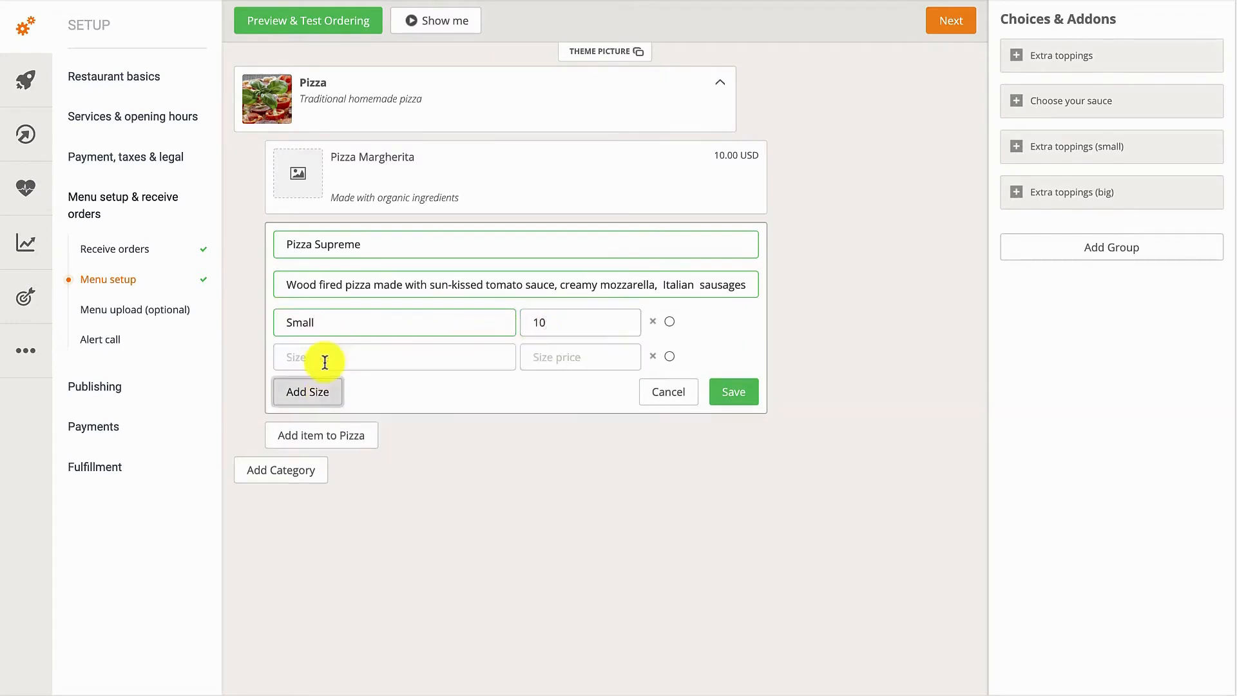
{"action": "type", "text": "Medium"}
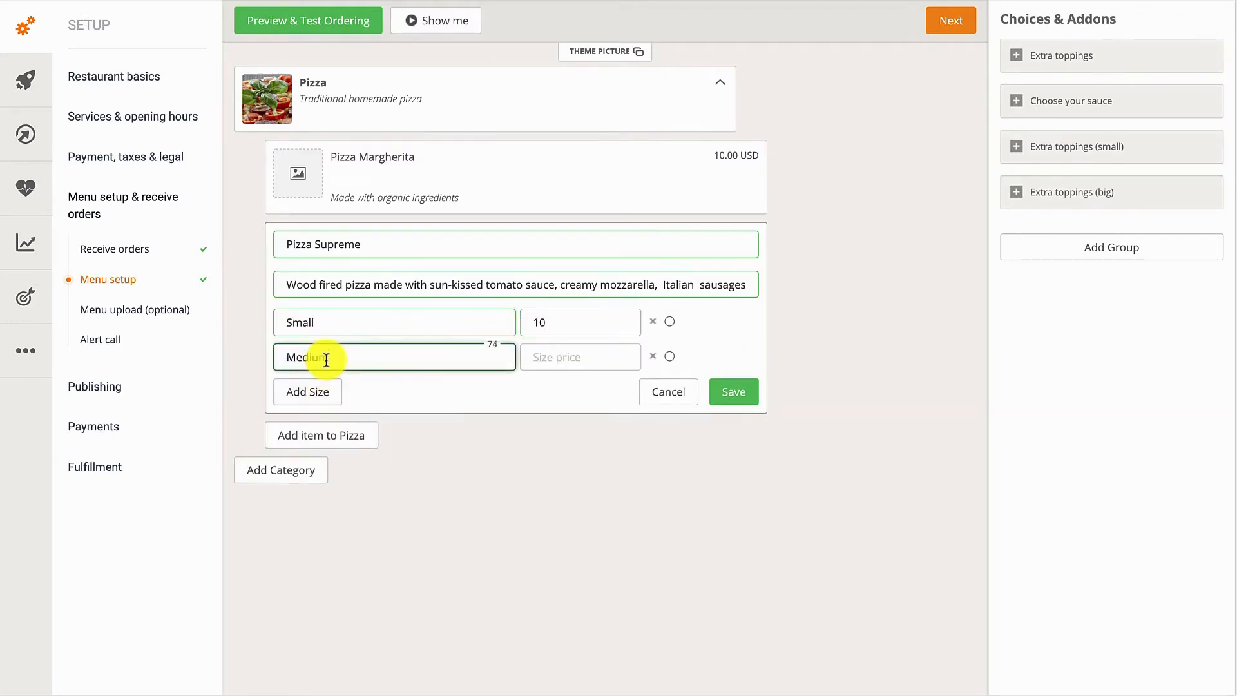
{"action": "left_click", "coordinate": [530, 359]}
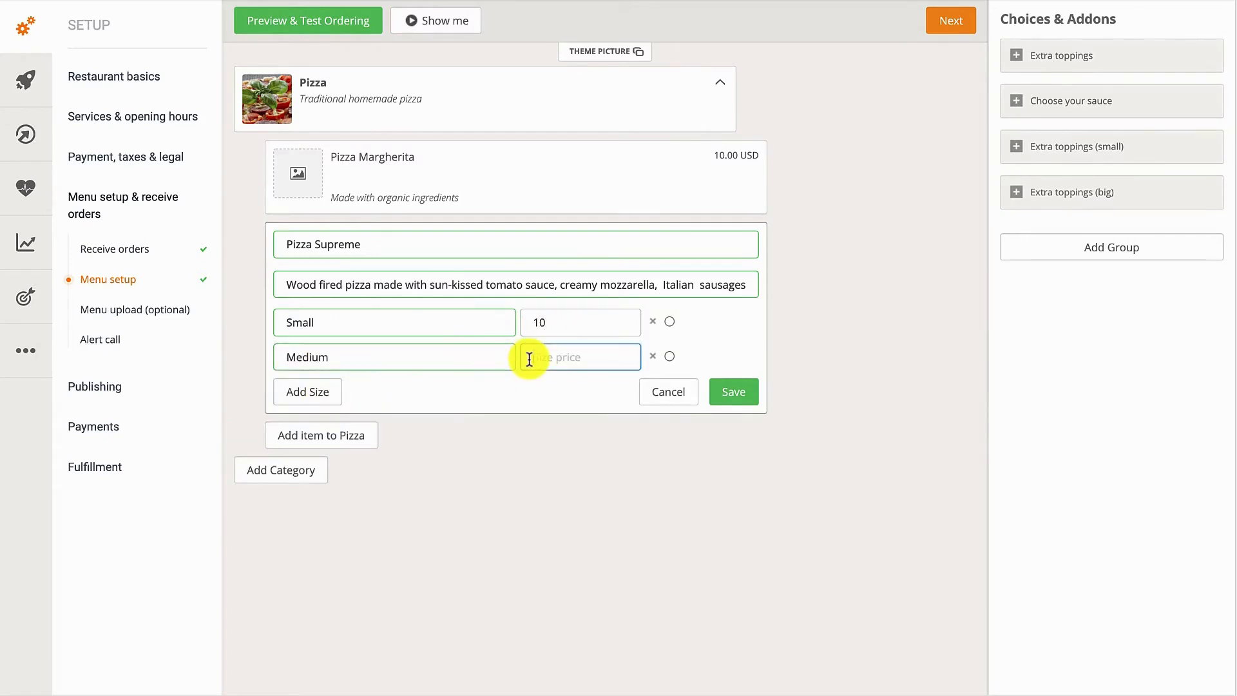
{"action": "type", "text": "15"}
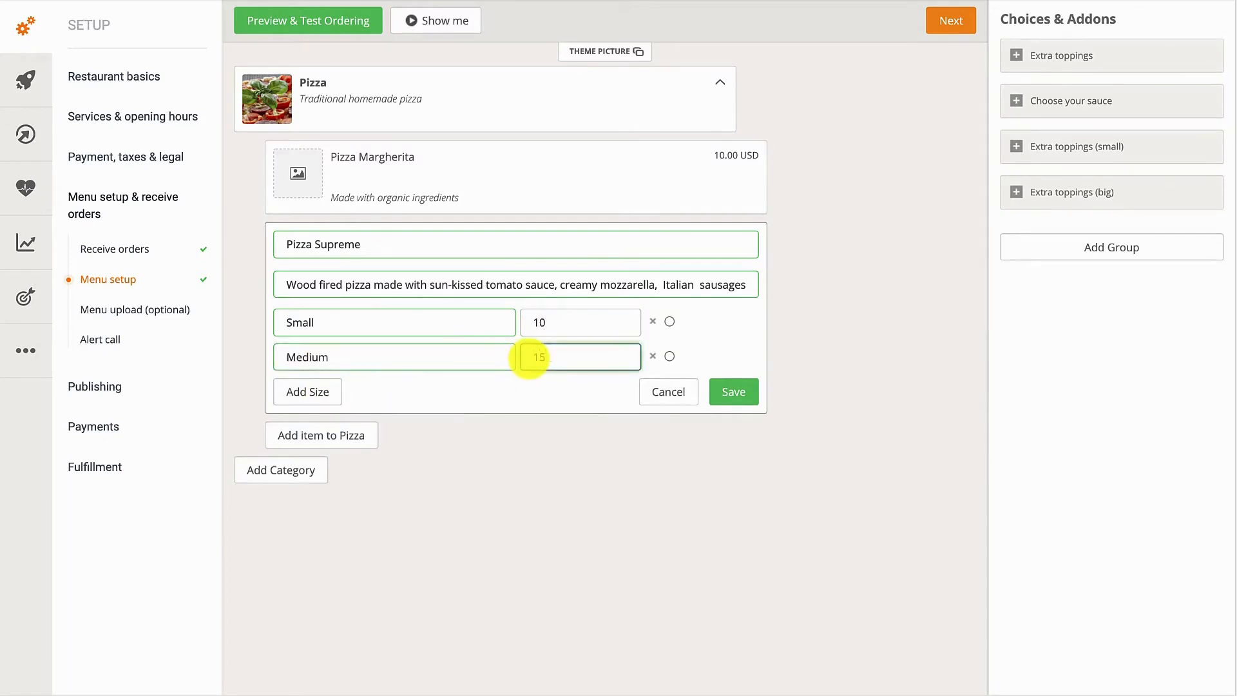
- Add a Large size at 20 to Pizza Supreme and save the item
{"action": "left_click", "coordinate": [326, 390]}
{"action": "type", "text": "Large"}
{"action": "left_click", "coordinate": [523, 393]}
{"action": "type", "text": "20"}
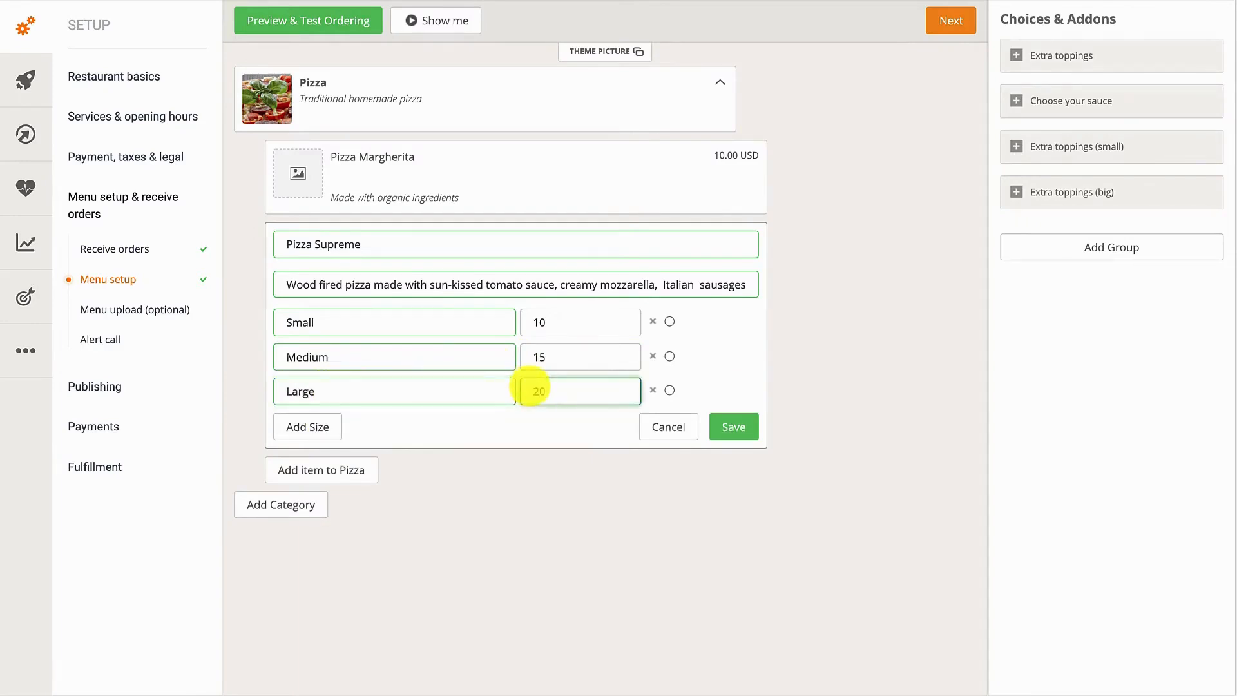
{"action": "left_click", "coordinate": [736, 426]}
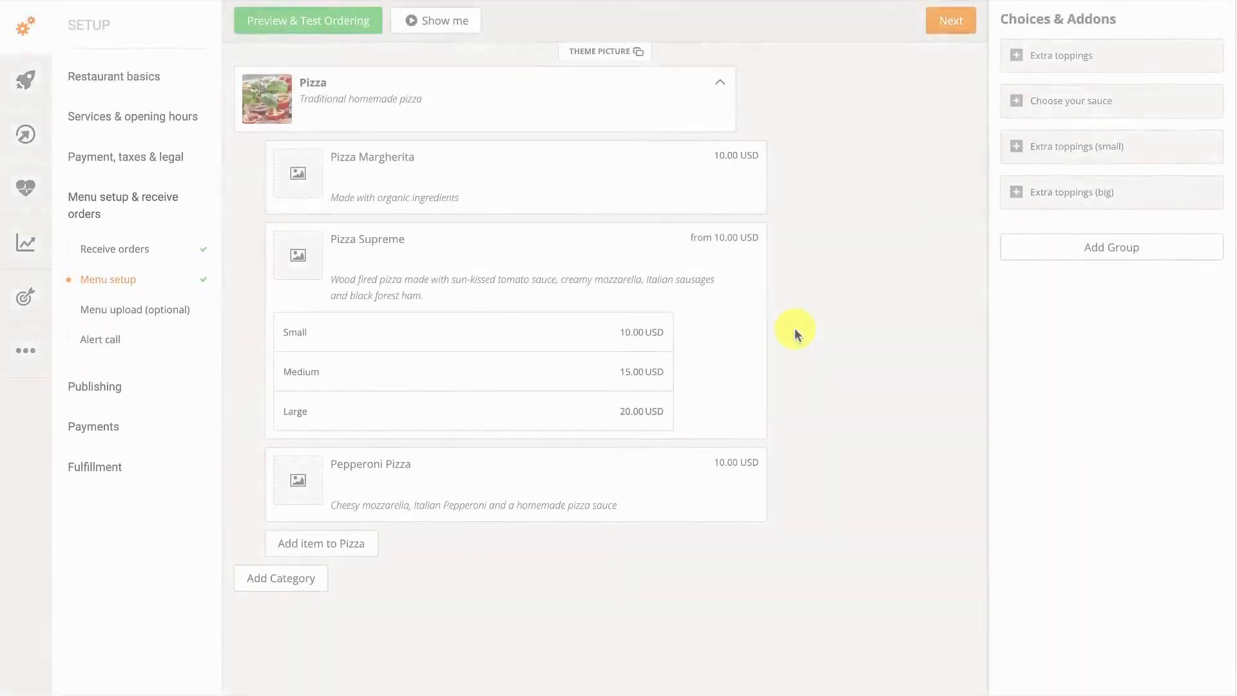
- Reorder the Pizza items by moving Pepperoni Pizza above Pizza Supreme, and moving Pizza Supreme to the top of the category
{"action": "left_click_drag", "start_coordinate": [541, 475], "coordinate": [538, 230]}
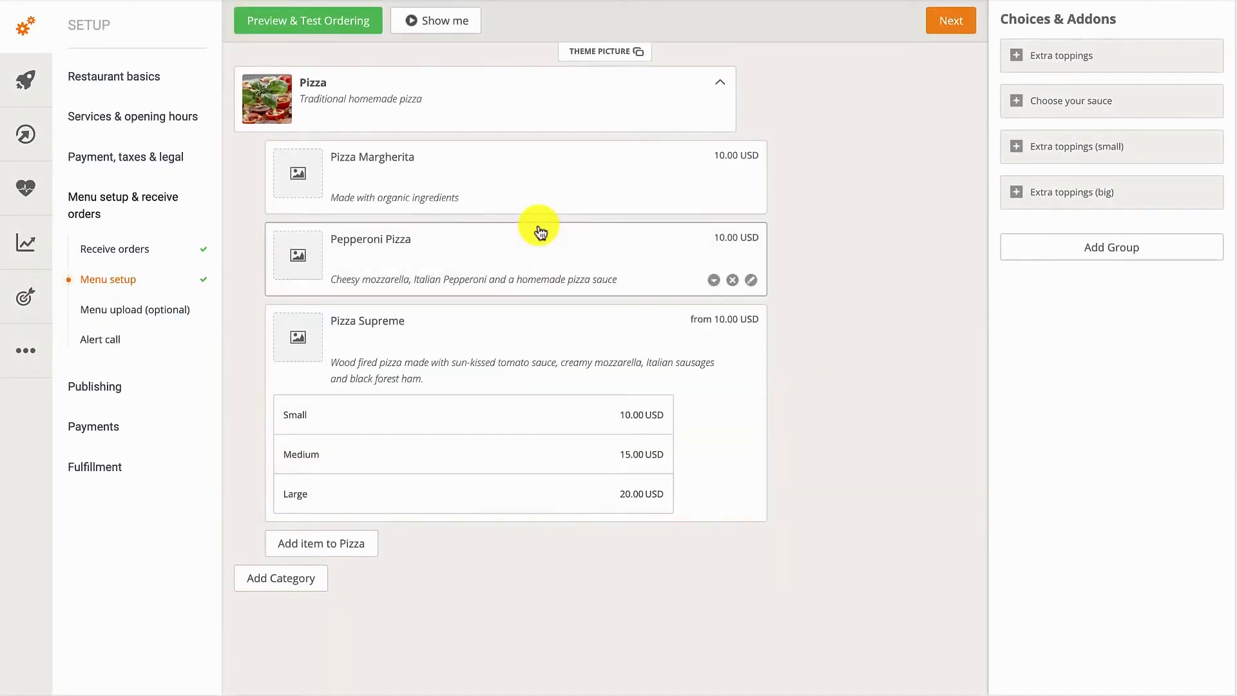
{"action": "left_click_drag", "start_coordinate": [517, 323], "coordinate": [525, 157]}
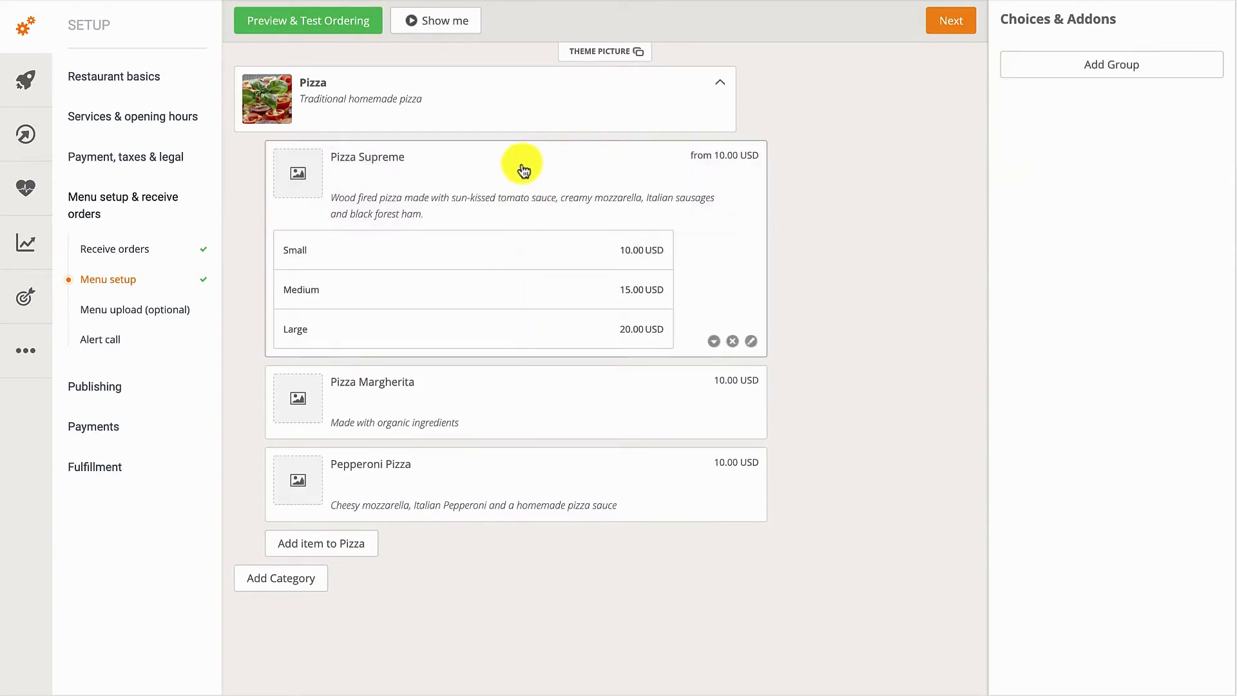
- Upload Supreme Pizza 2.jpg from the Images folder as the picture for the Pizza Supreme item
{"action": "left_click", "coordinate": [299, 193]}
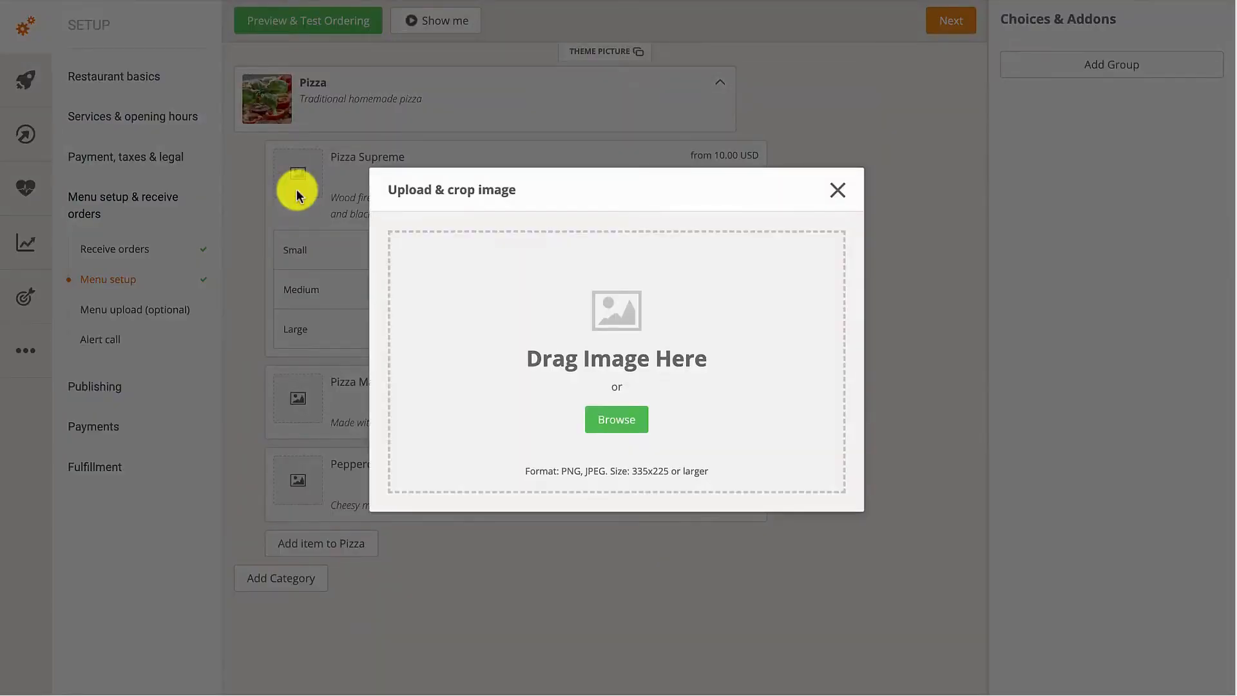
{"action": "left_click", "coordinate": [642, 418]}
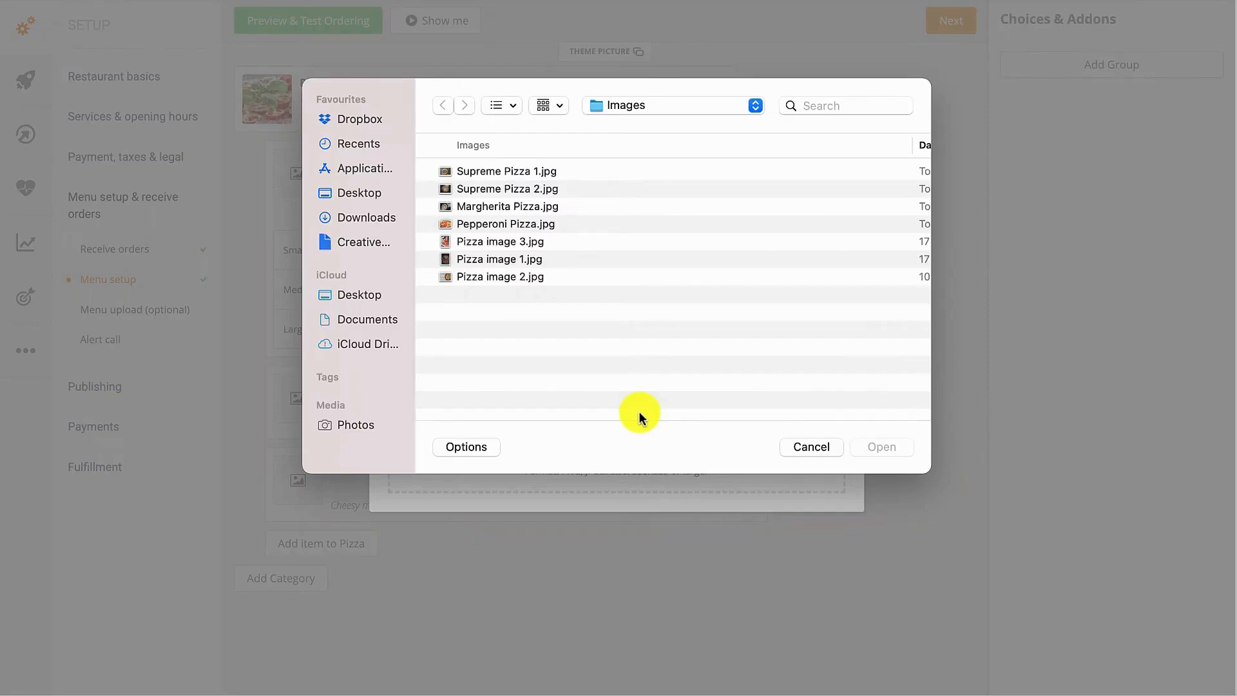
{"action": "left_click", "coordinate": [543, 192]}
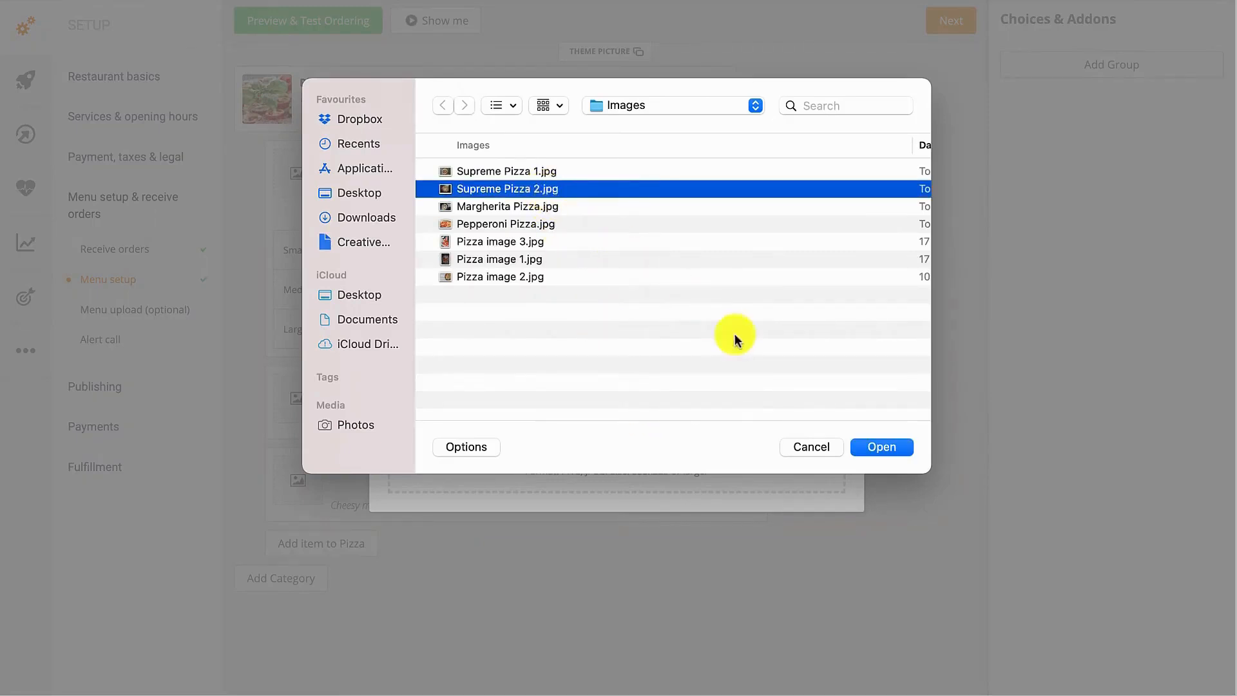
{"action": "left_click", "coordinate": [882, 447]}
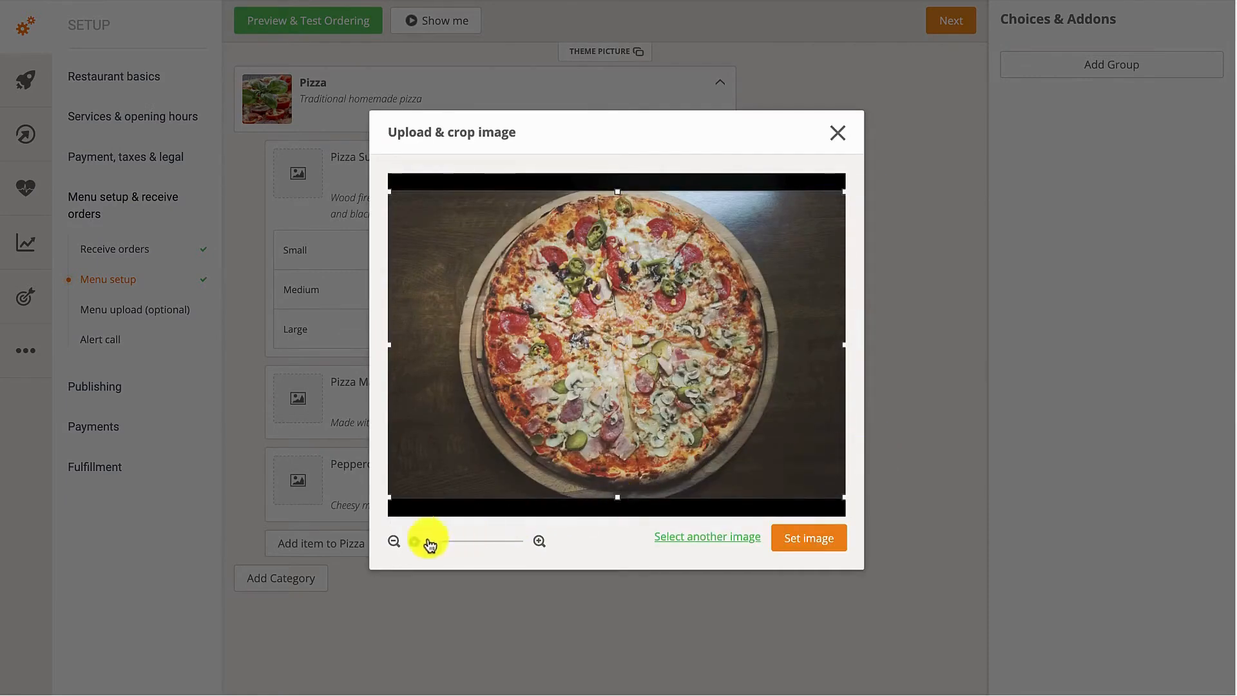
- Crop the Pizza Supreme picture slightly tighter around the pizza, keeping it fully zoomed out, and set it as the item's image
{"action": "left_click_drag", "start_coordinate": [413, 547], "coordinate": [532, 547]}
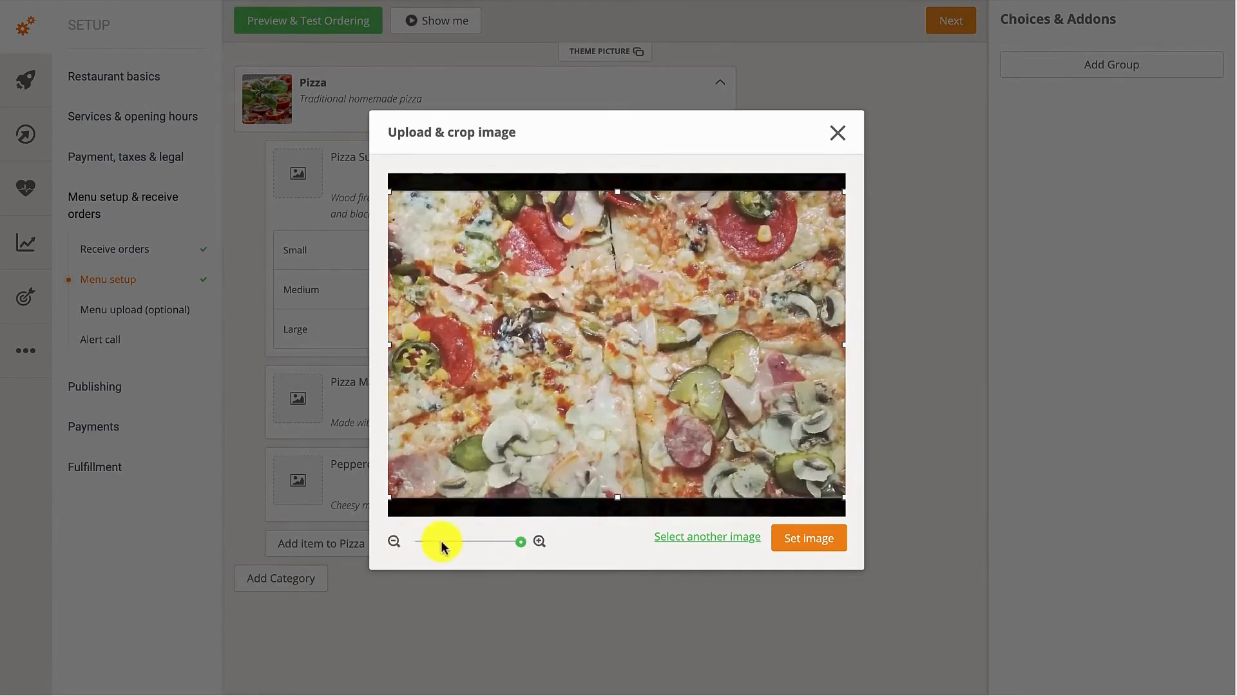
{"action": "left_click_drag", "start_coordinate": [525, 544], "coordinate": [422, 545]}
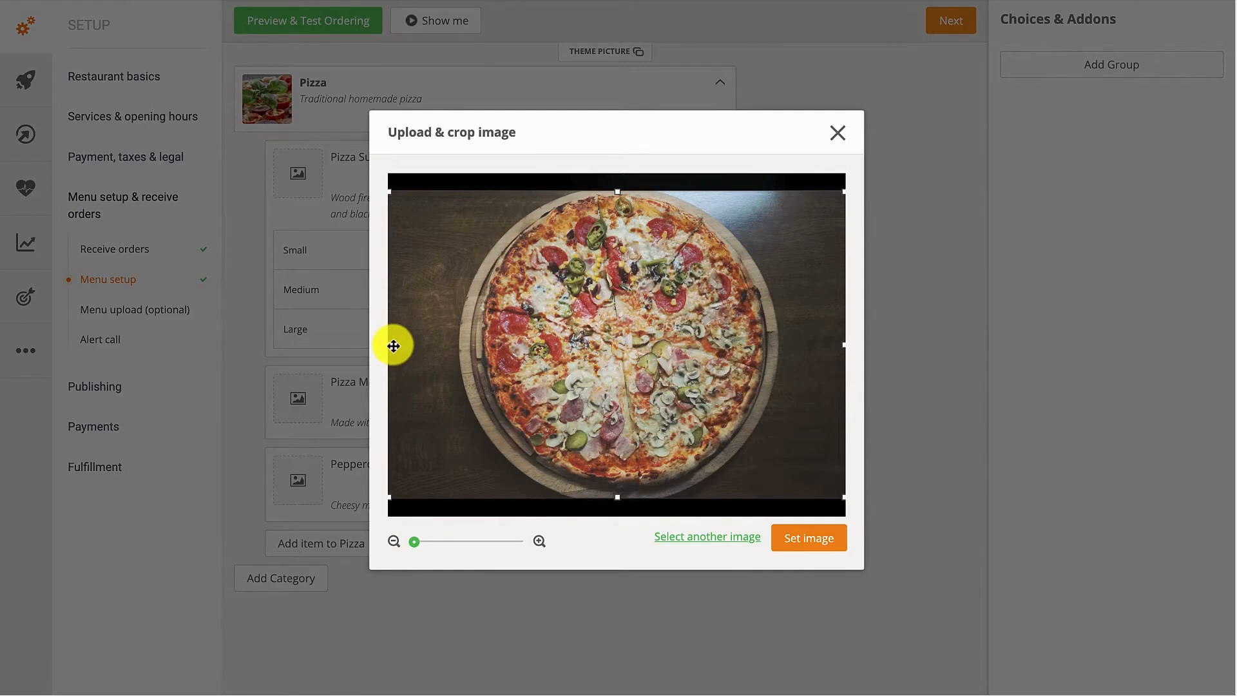
{"action": "left_click_drag", "start_coordinate": [393, 346], "coordinate": [413, 348]}
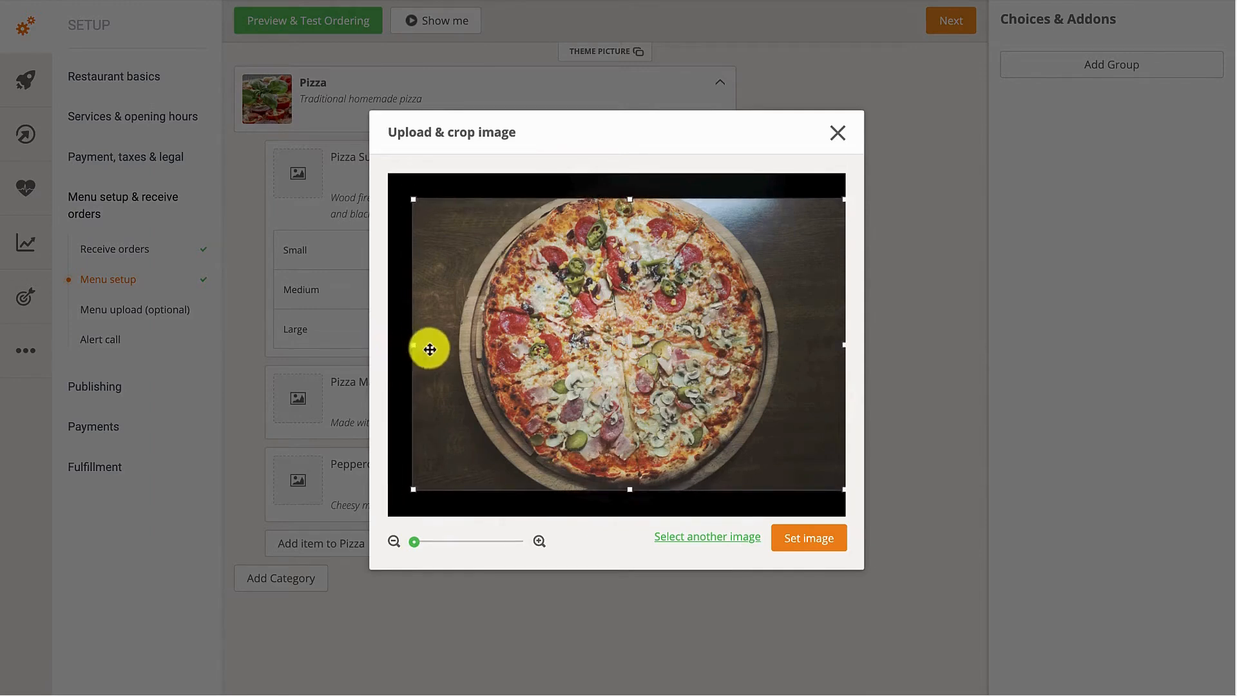
{"action": "left_click_drag", "start_coordinate": [843, 345], "coordinate": [830, 346]}
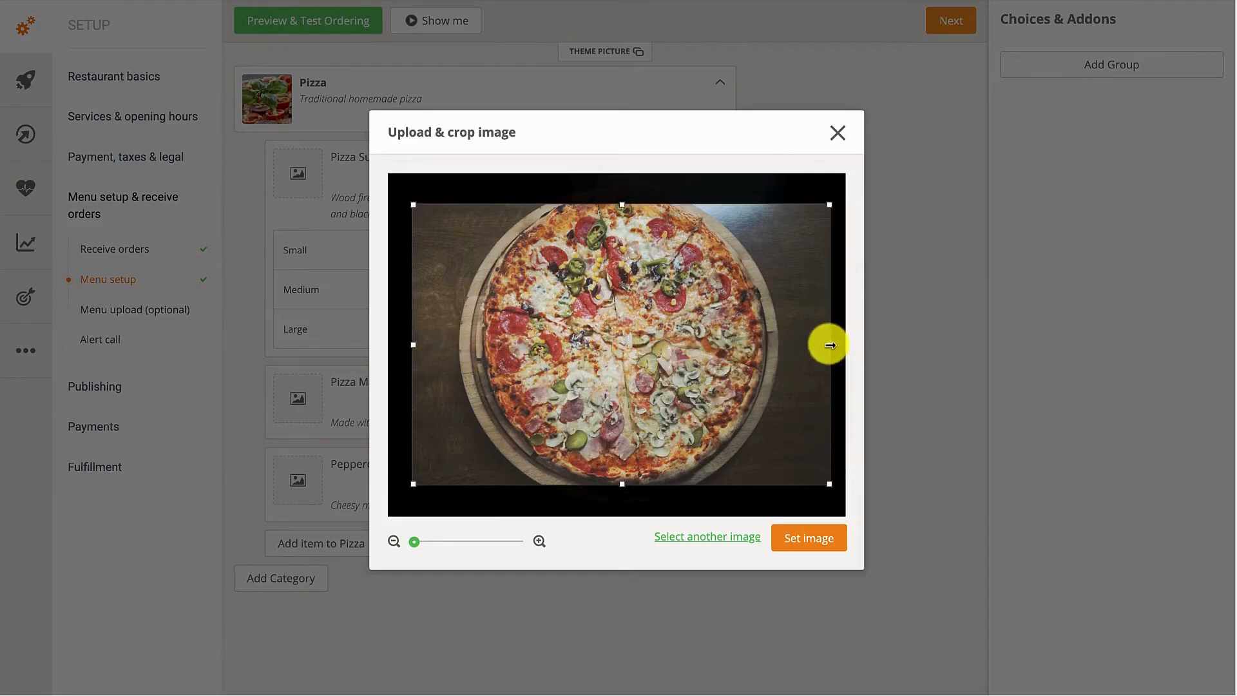
{"action": "mouse_move", "coordinate": [655, 343]}
{"action": "left_mouse_down"}
{"action": "mouse_move", "coordinate": [636, 321]}
{"action": "mouse_move", "coordinate": [640, 374]}
{"action": "mouse_move", "coordinate": [646, 339]}
{"action": "left_mouse_up"}
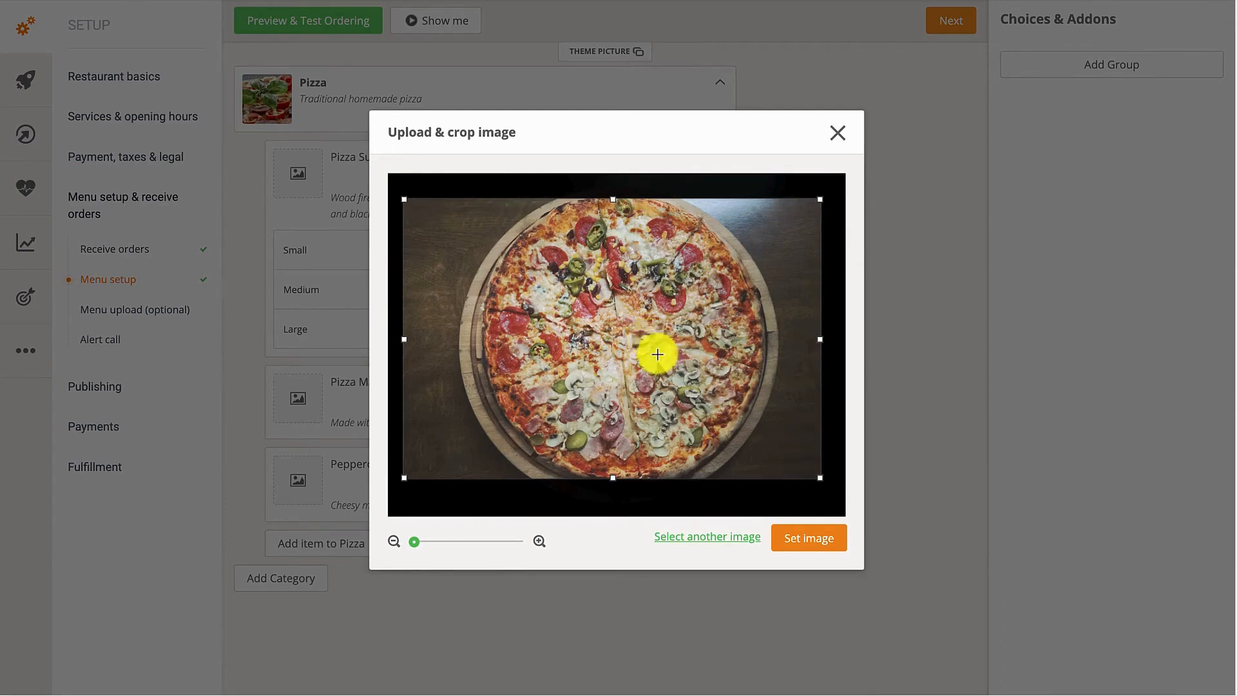
{"action": "left_click", "coordinate": [791, 539]}
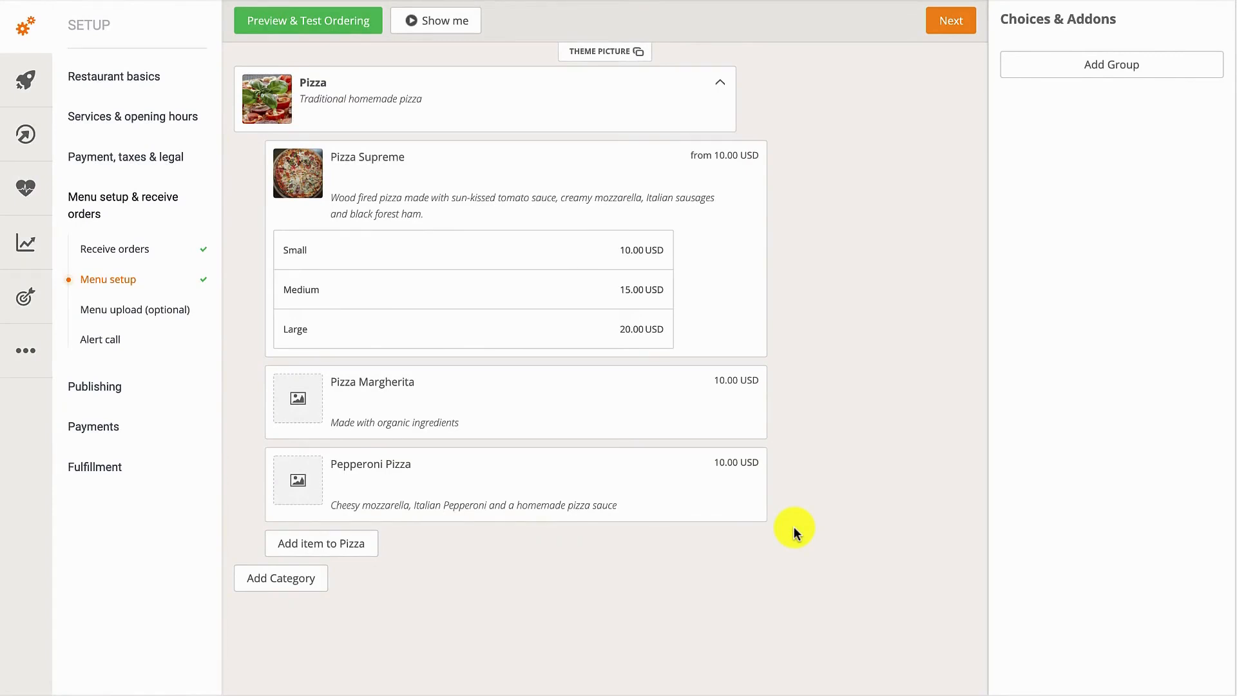
- Browse the preset theme pictures for the menu and switch to using custom pictures instead
{"action": "left_click", "coordinate": [629, 53]}
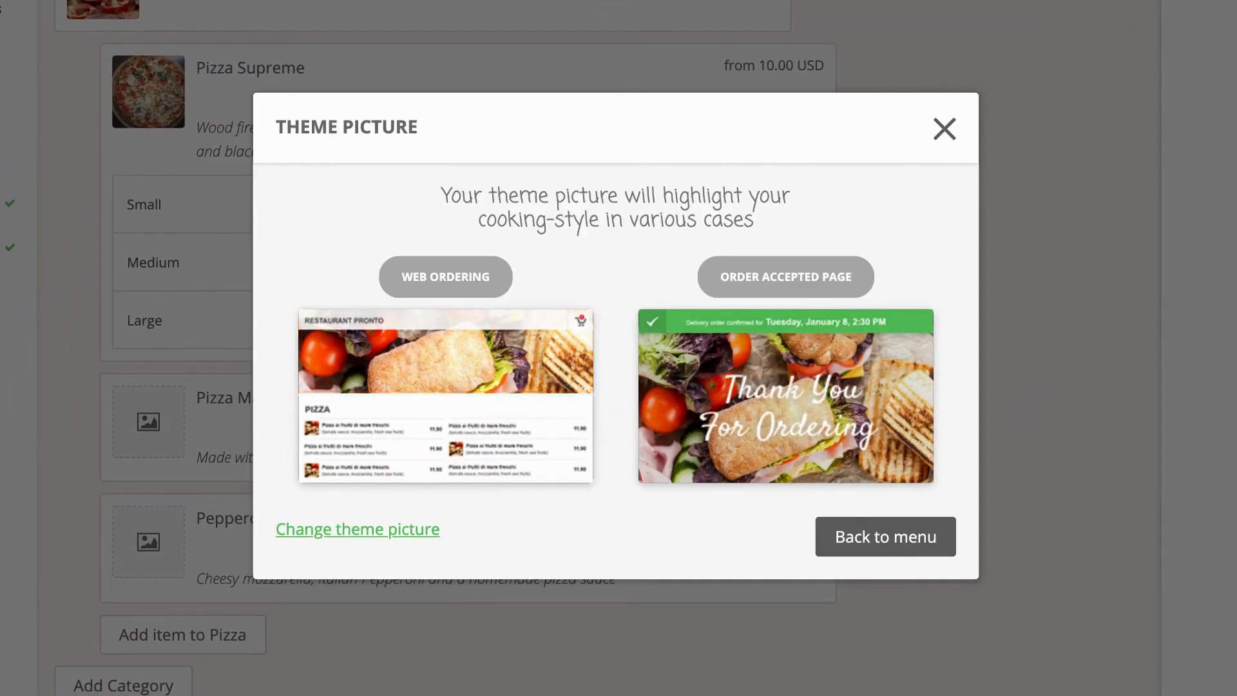
{"action": "left_click", "coordinate": [383, 529]}
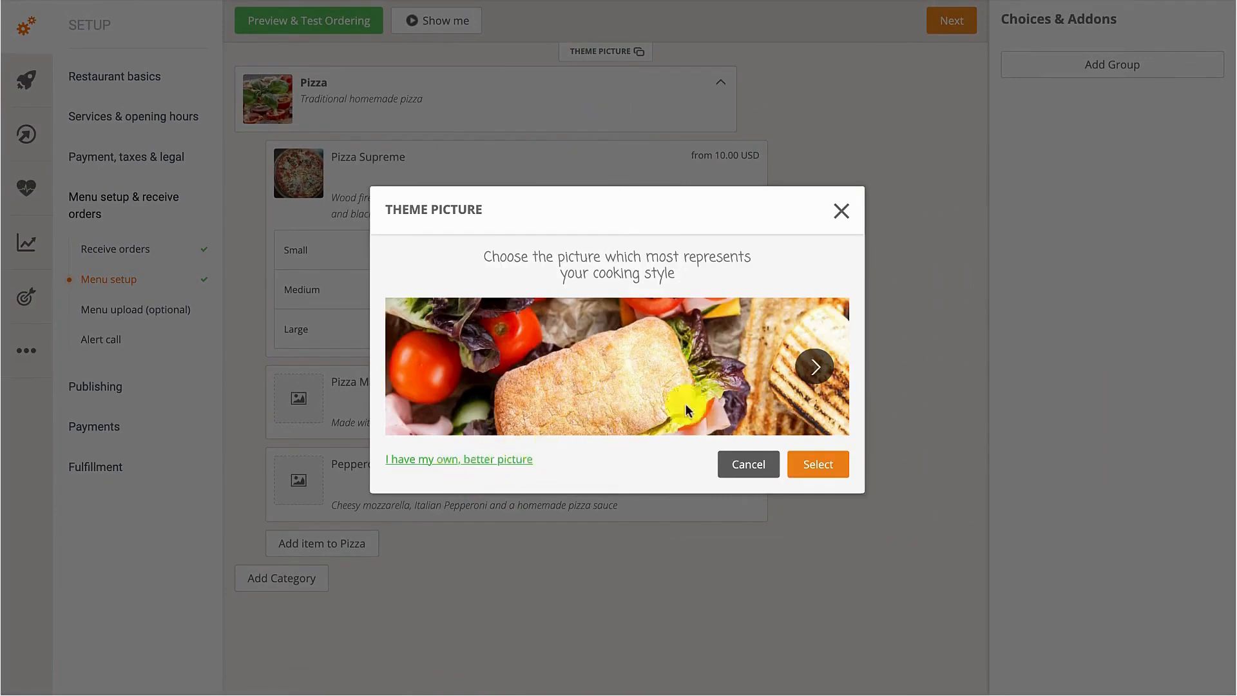
{"action": "left_click", "coordinate": [818, 369]}
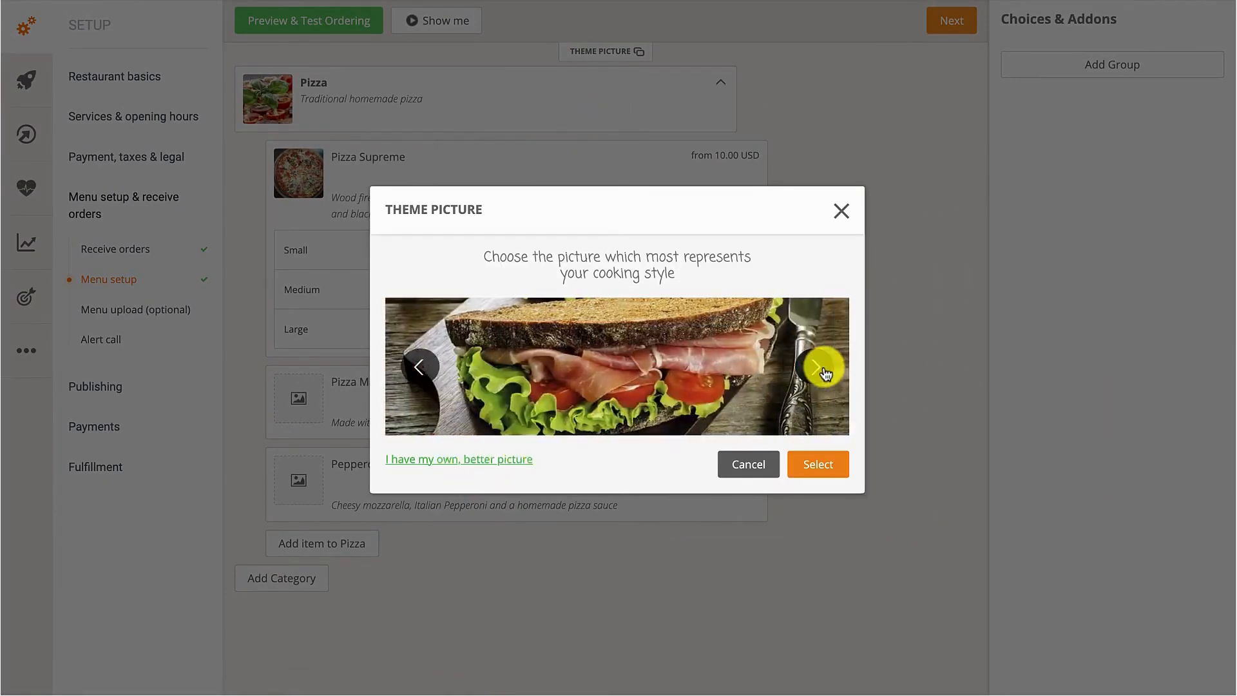
{"action": "left_click", "coordinate": [823, 369]}
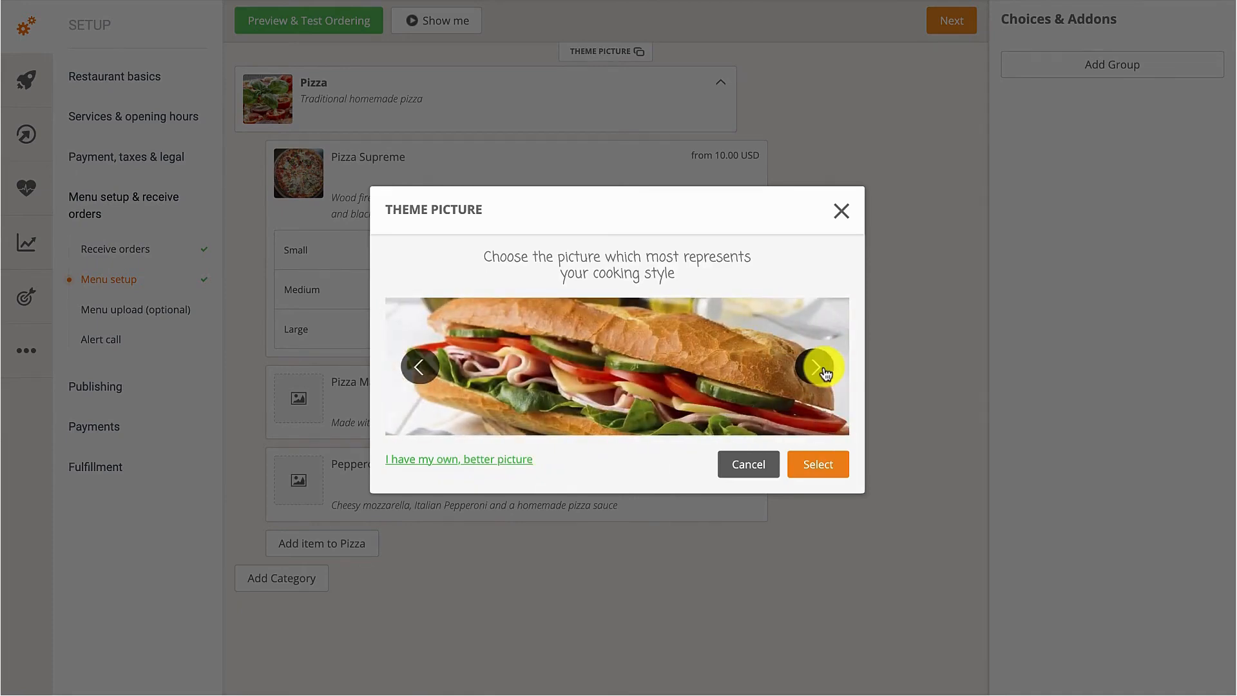
{"action": "left_click", "coordinate": [823, 368]}
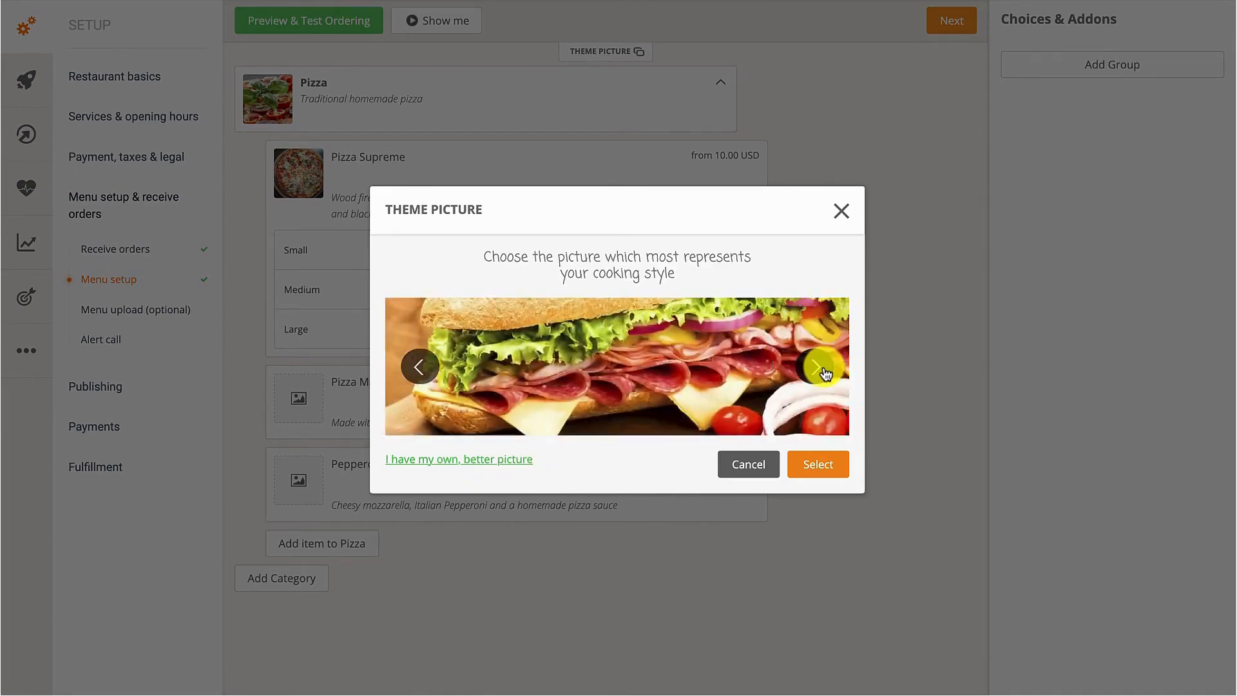
{"action": "left_click", "coordinate": [502, 460]}
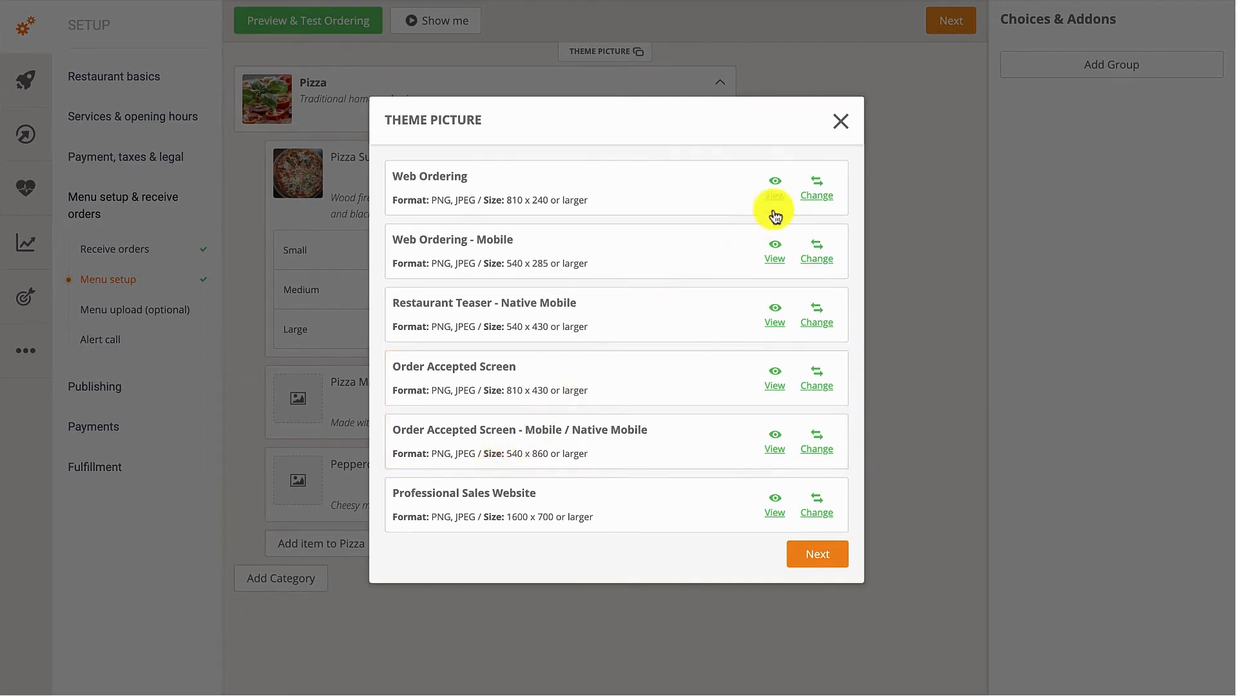
- Upload Theme Picture.jpg from the Images folder in Downloads for the Web Ordering theme picture
{"action": "left_click", "coordinate": [807, 191]}
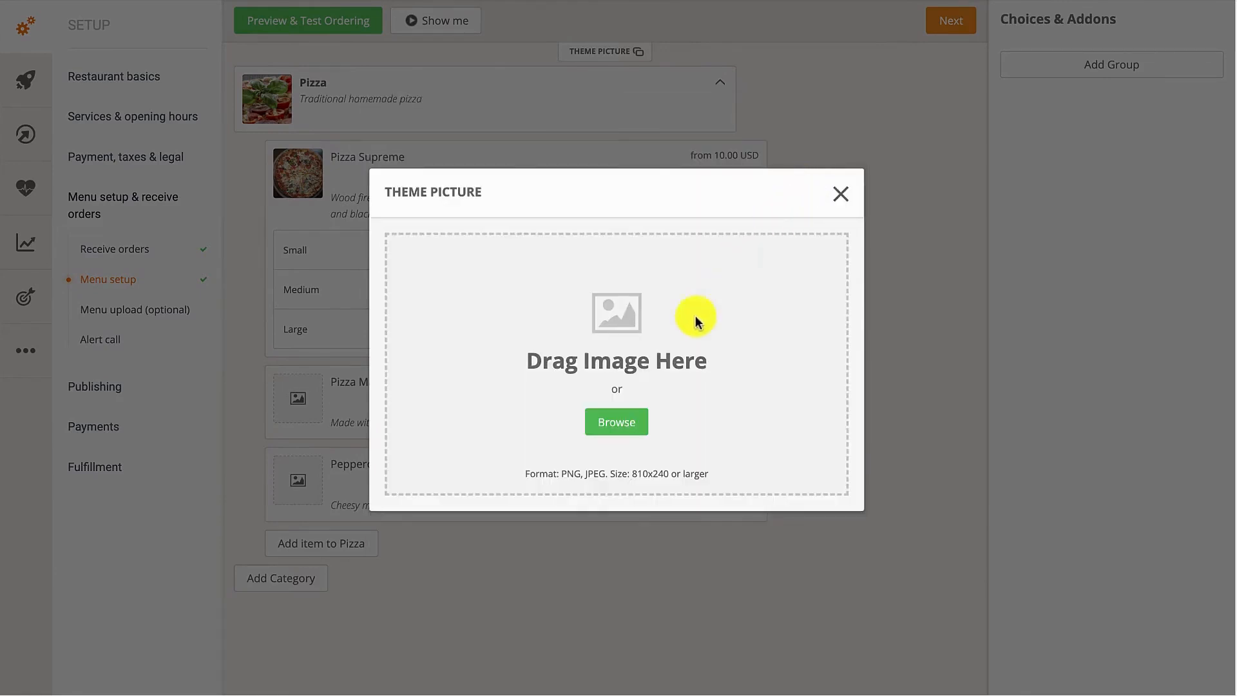
{"action": "left_click", "coordinate": [613, 422]}
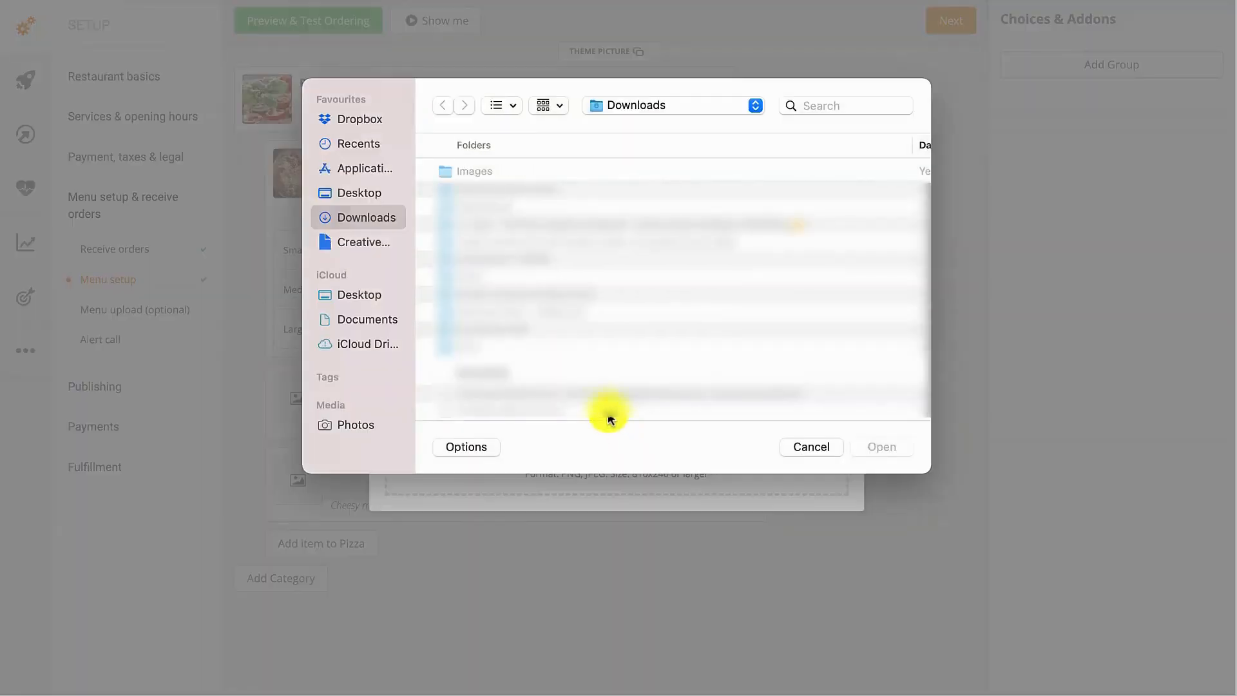
{"action": "left_click", "coordinate": [477, 170]}
{"action": "double_click", "coordinate": [477, 170]}
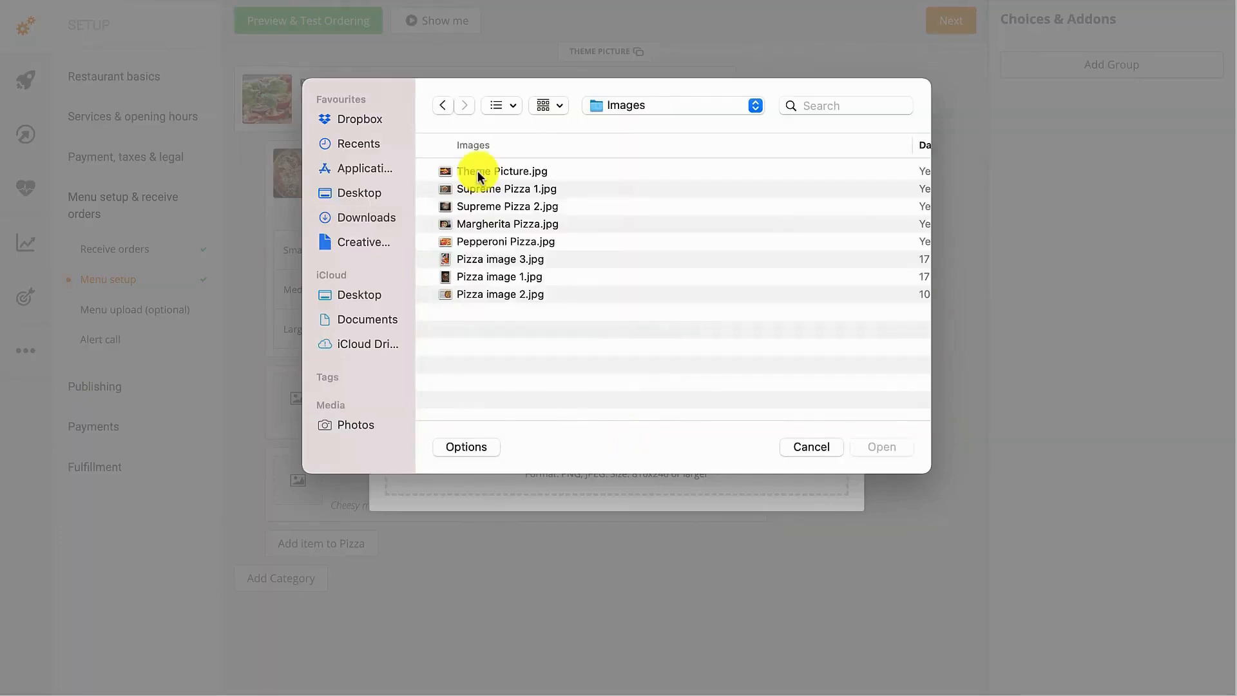
{"action": "left_click", "coordinate": [477, 172]}
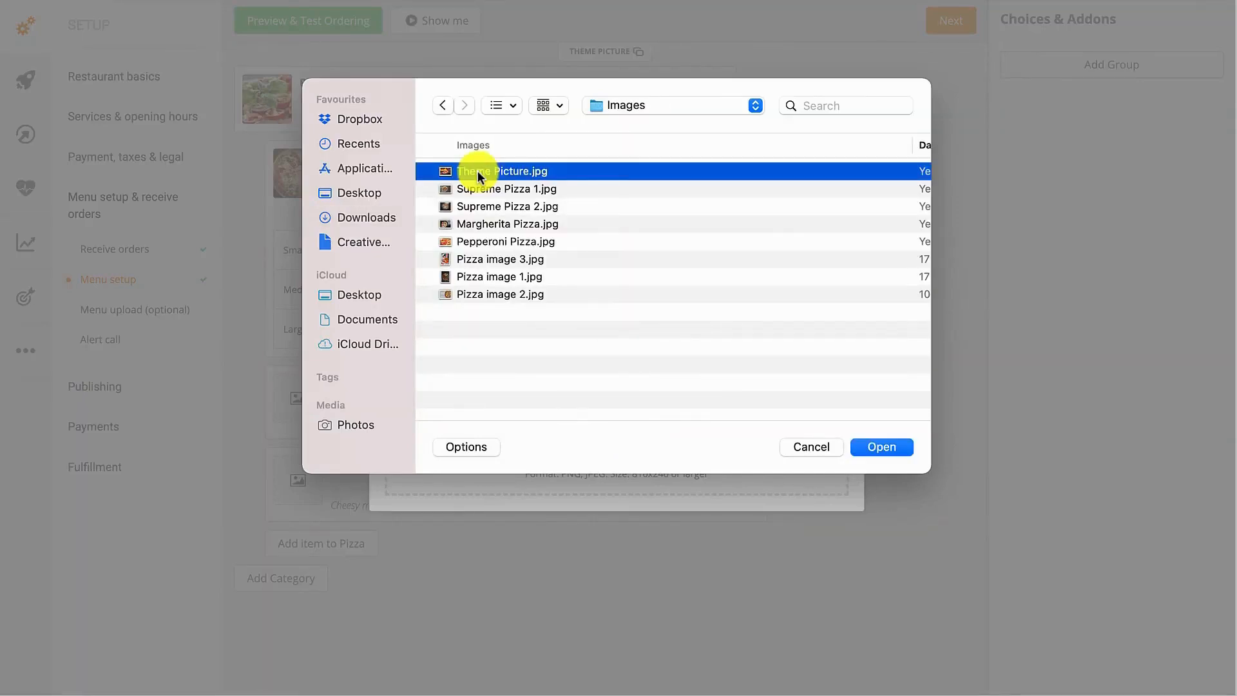
{"action": "left_click", "coordinate": [895, 446]}
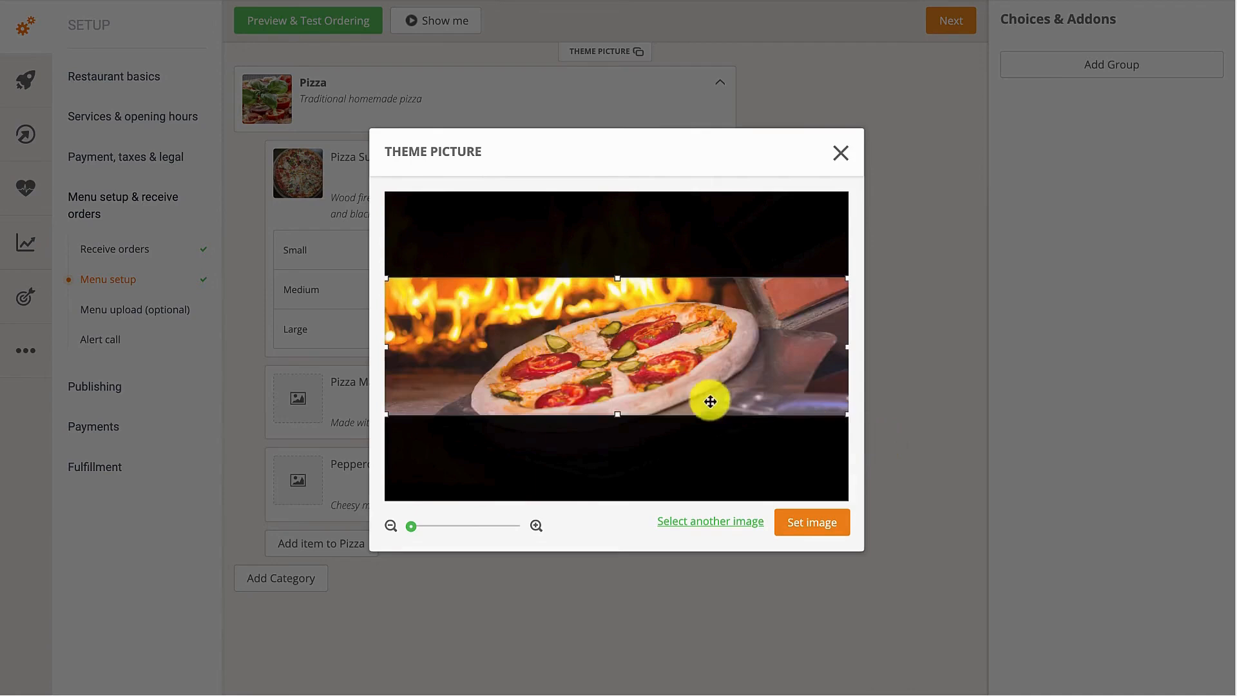
- Shift the crop area slightly down over the pizza, set the Web Ordering theme picture and view it
{"action": "mouse_move", "coordinate": [644, 384]}
{"action": "left_mouse_down"}
{"action": "mouse_move", "coordinate": [632, 299]}
{"action": "mouse_move", "coordinate": [622, 461]}
{"action": "mouse_move", "coordinate": [624, 396]}
{"action": "left_mouse_up"}
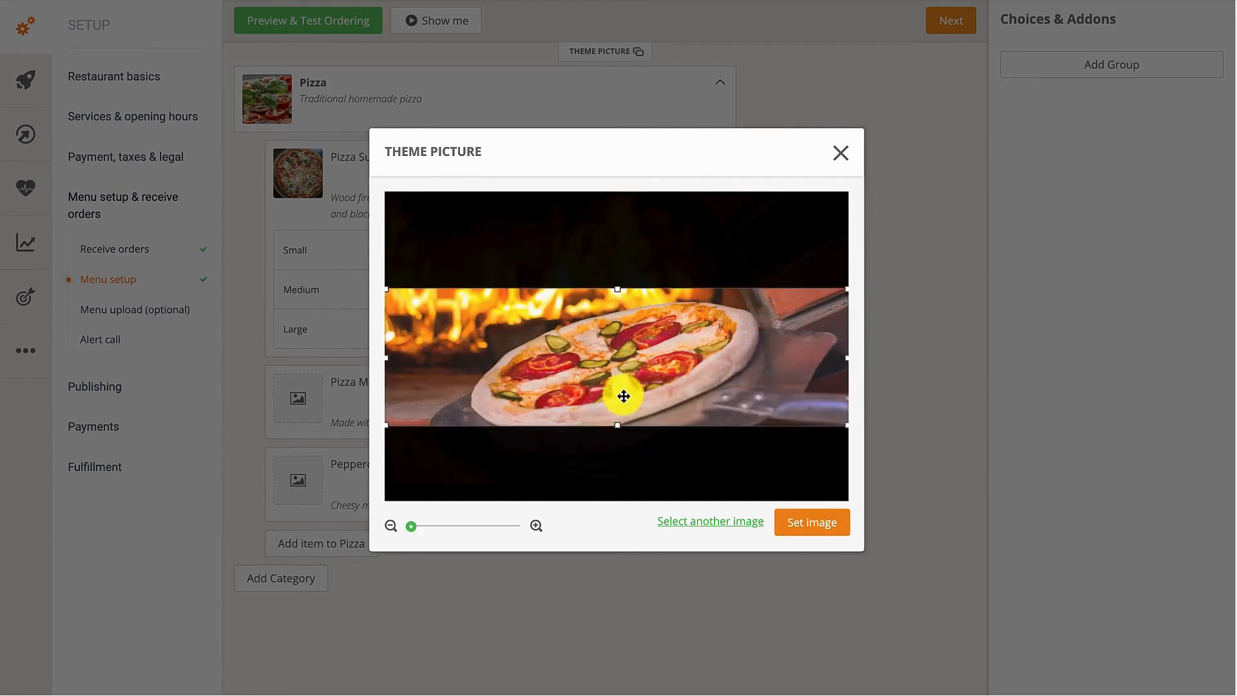
{"action": "left_click", "coordinate": [806, 525]}
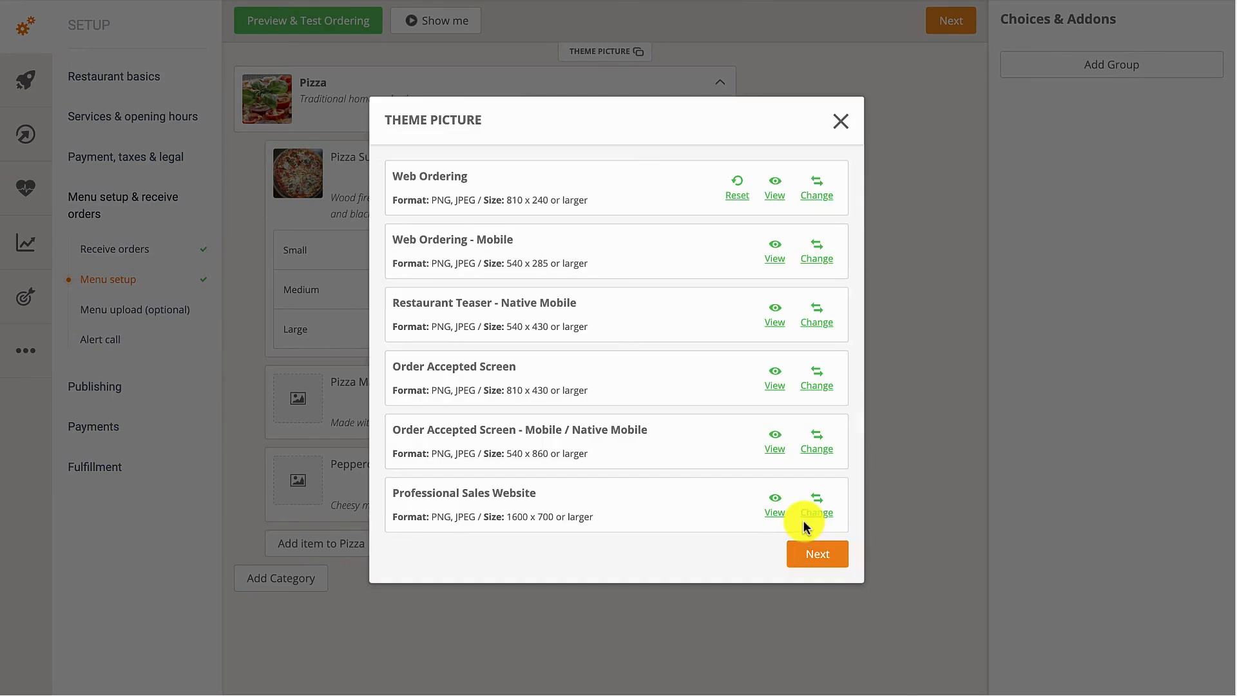
{"action": "left_click", "coordinate": [776, 190]}
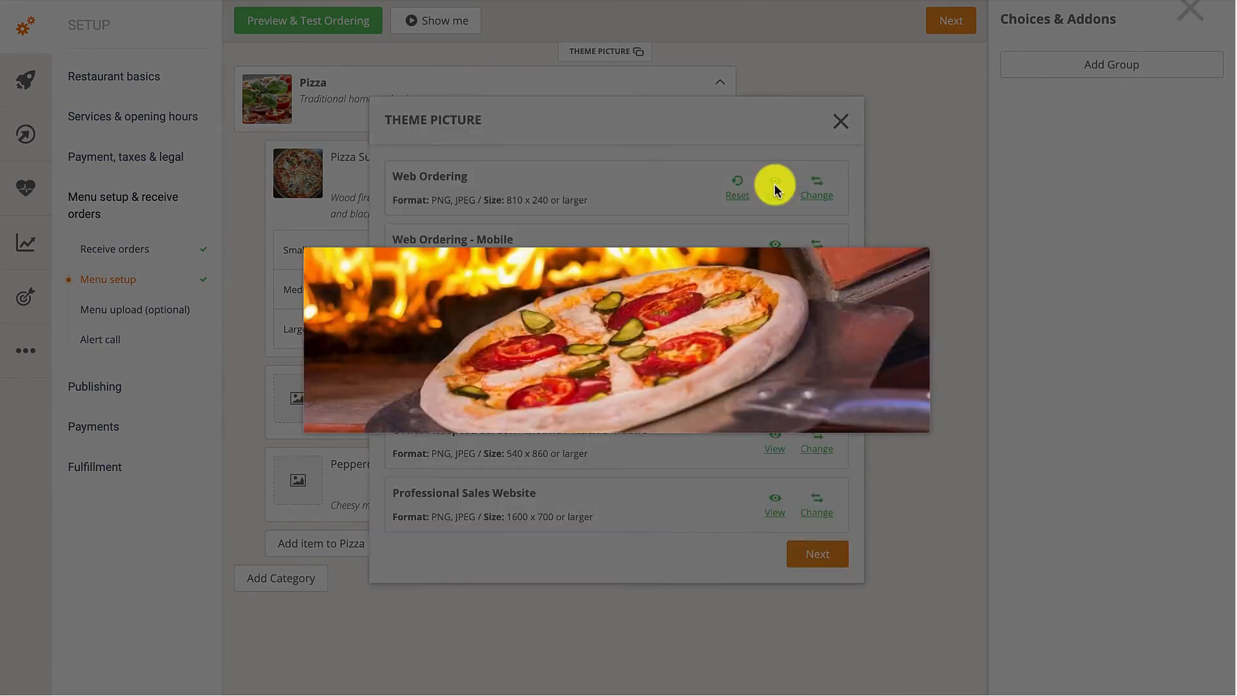
{"action": "left_click", "coordinate": [895, 190]}
- Set Pizza image 2.jpg as the Web Ordering - Mobile theme picture and apply the custom theme pictures
{"action": "left_click", "coordinate": [811, 252]}
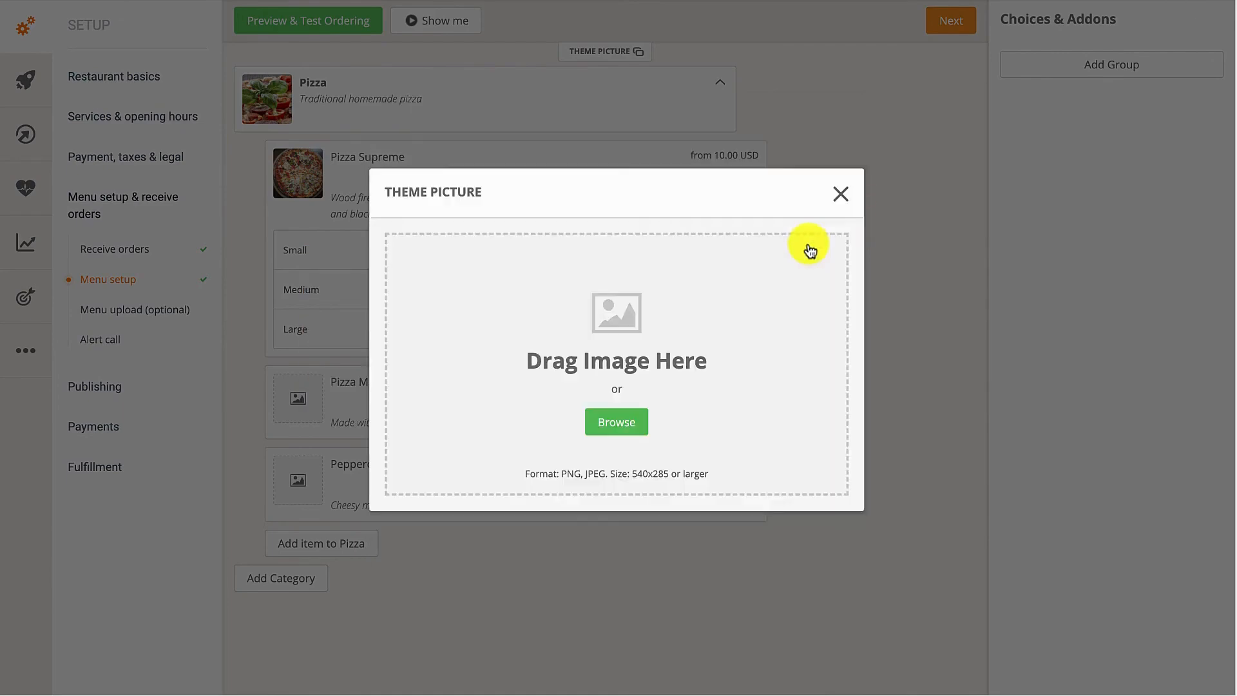
{"action": "left_click", "coordinate": [601, 420]}
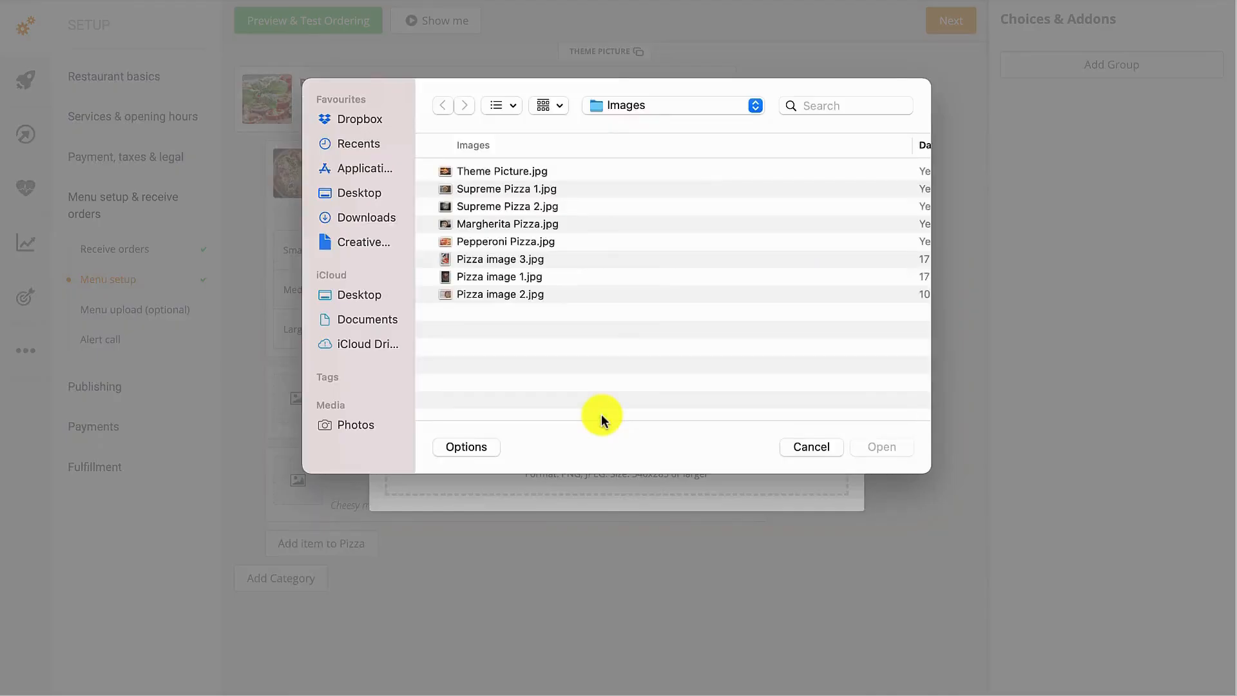
{"action": "left_click", "coordinate": [488, 295]}
{"action": "left_click", "coordinate": [872, 447]}
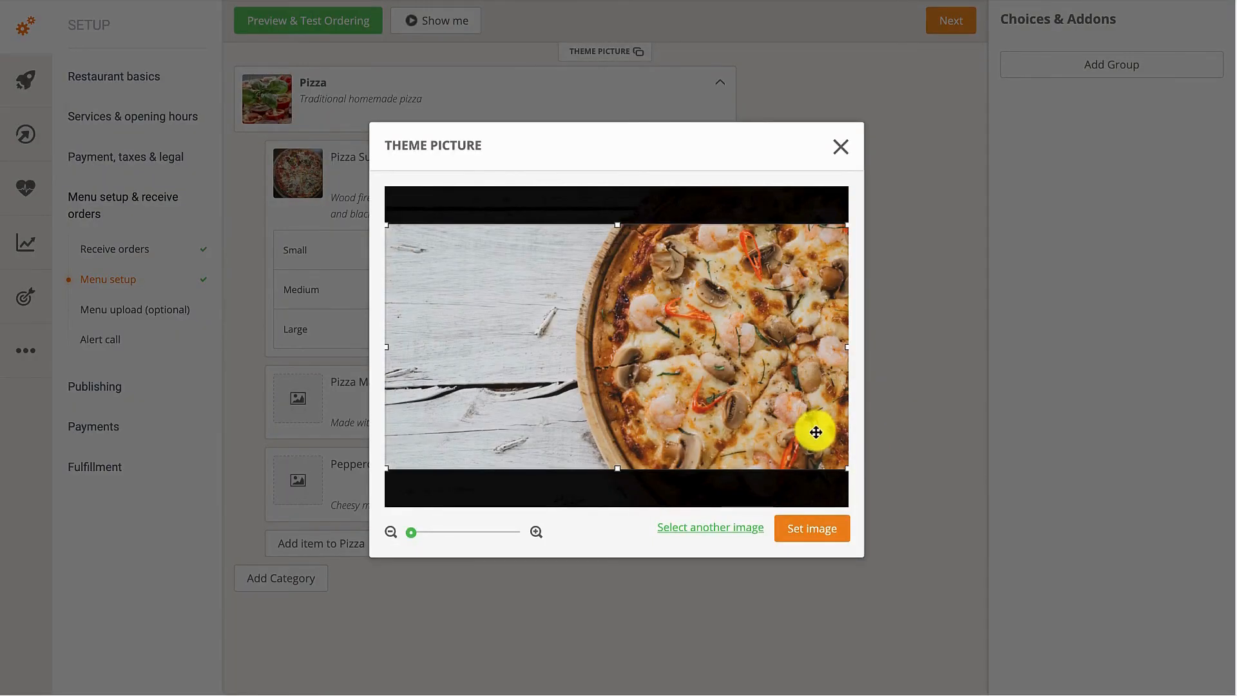
{"action": "left_click", "coordinate": [815, 529]}
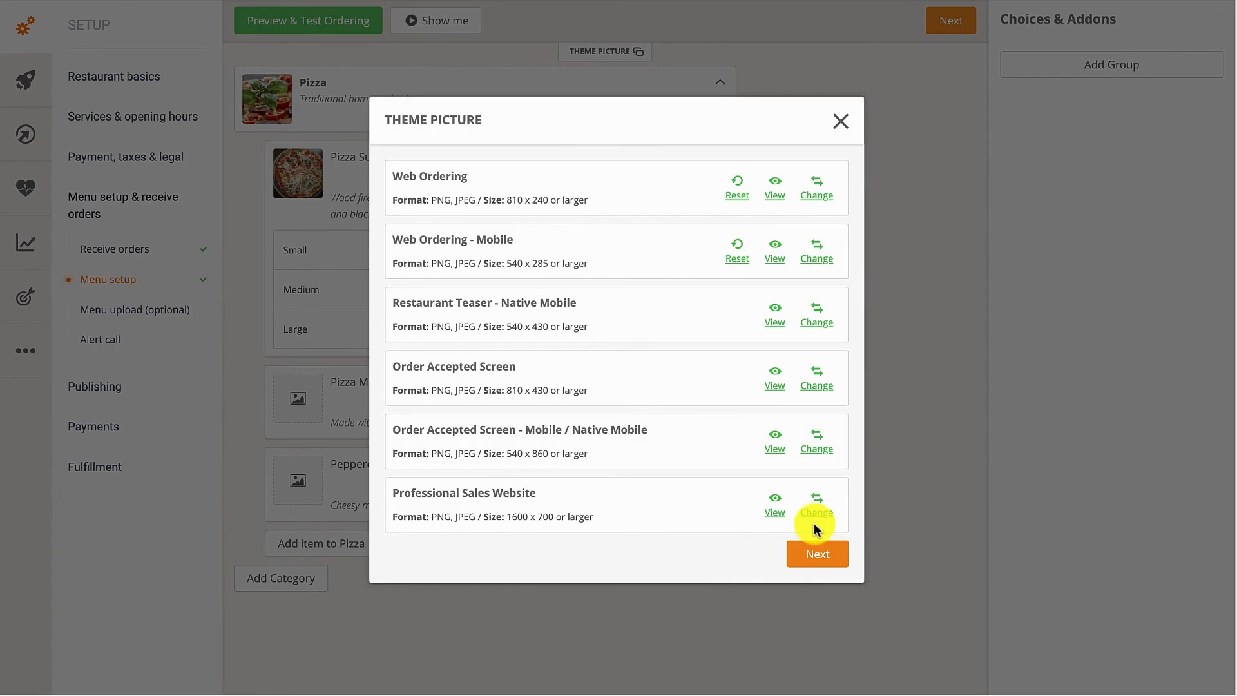
{"action": "left_click", "coordinate": [818, 549]}
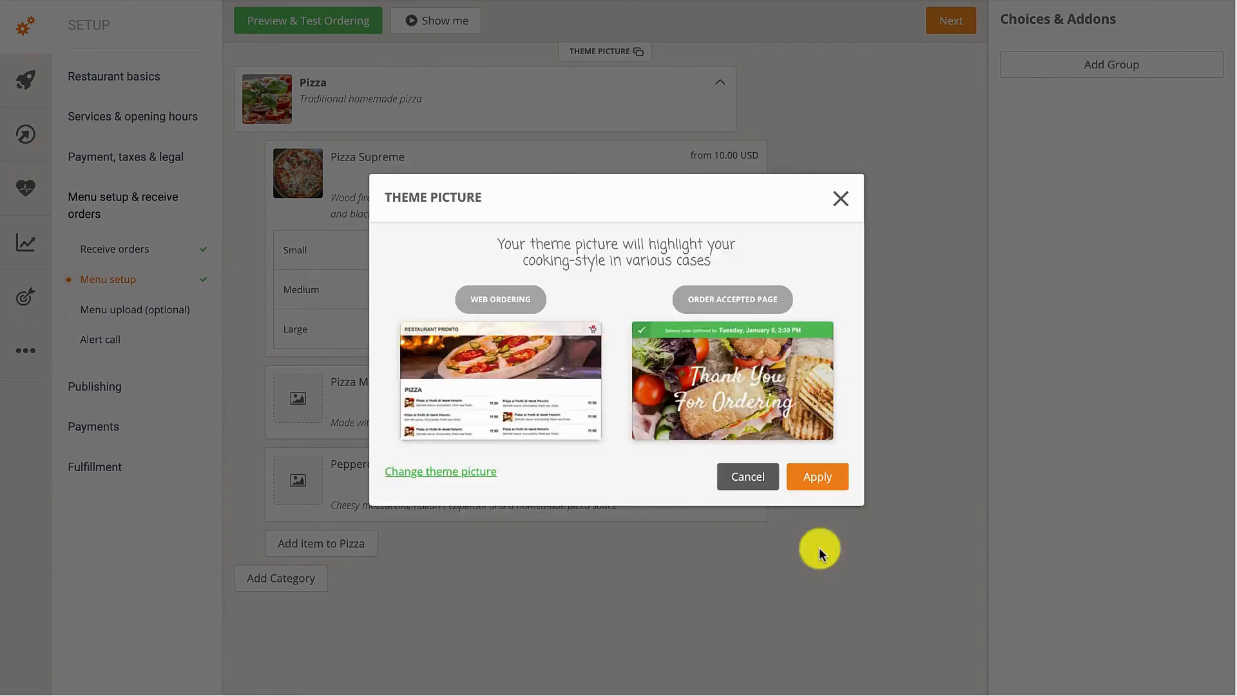
{"action": "left_click", "coordinate": [827, 482]}
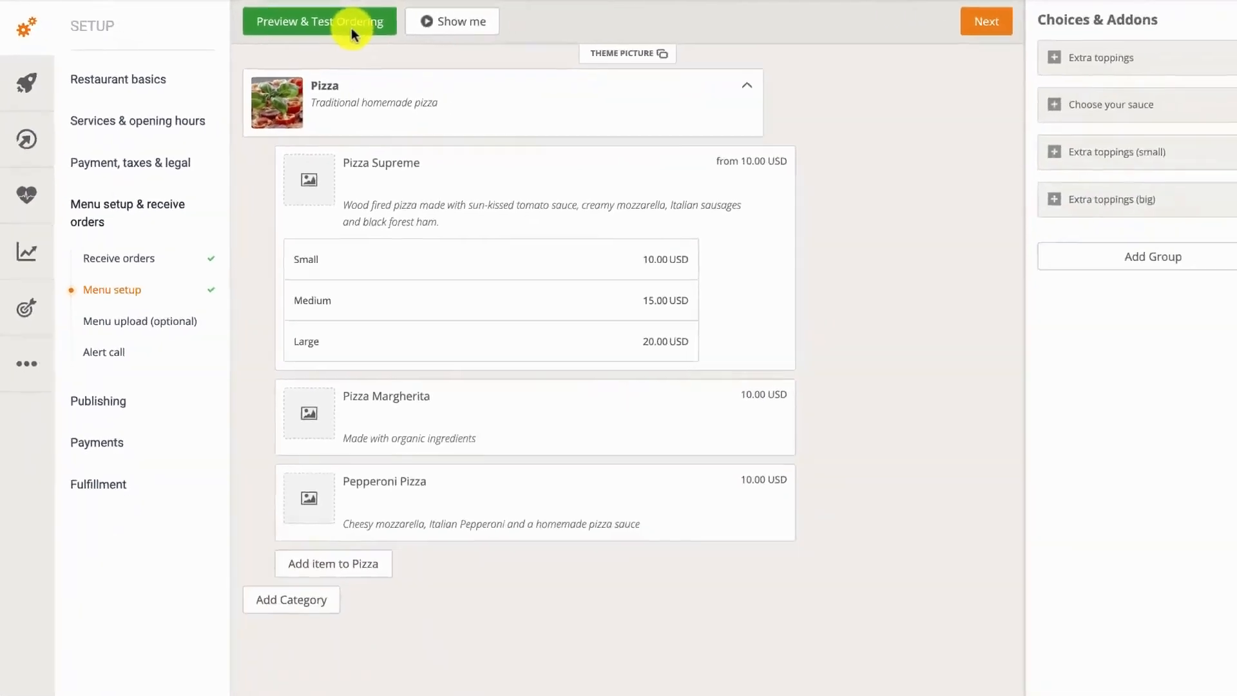
- Preview the restaurant's online ordering page with the Pizza menu
{"action": "left_click", "coordinate": [496, 39]}
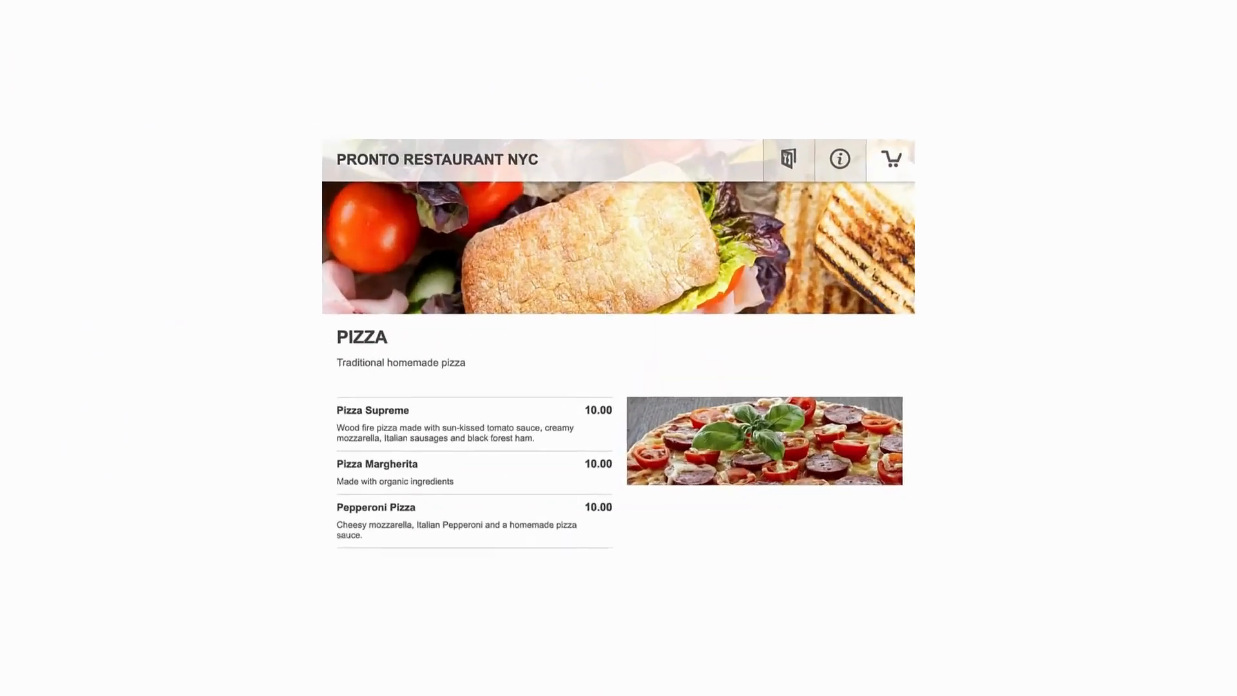